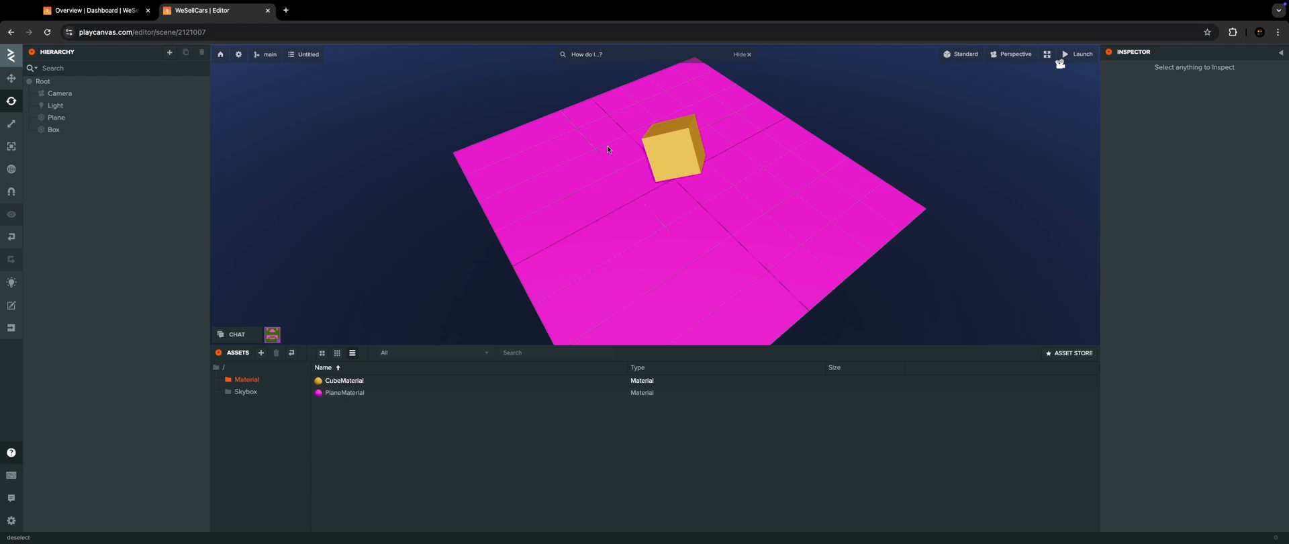
Delete the Box entity from the scene and leave nothing selected
{"action": "scroll", "coordinate": [608, 149], "scroll_direction": "down", "scroll_amount": 5}
{"action": "scroll", "coordinate": [608, 149], "scroll_direction": "up", "scroll_amount": 5}
{"action": "left_click_drag", "start_coordinate": [608, 149], "coordinate": [169, 232]}
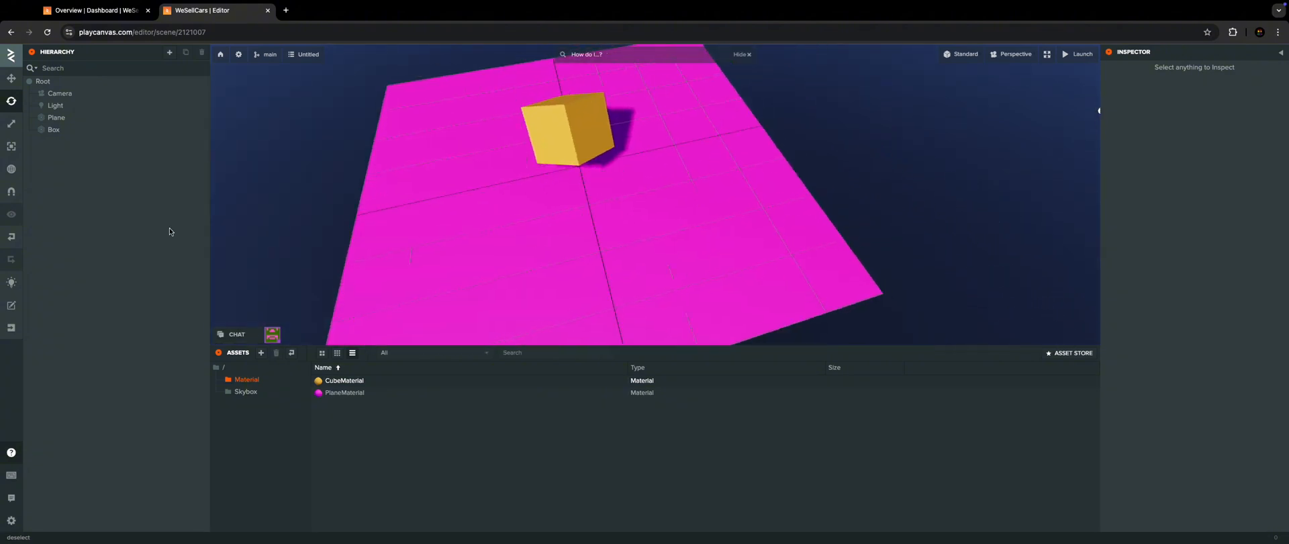
{"action": "left_click", "coordinate": [53, 129]}
{"action": "key", "text": "f"}
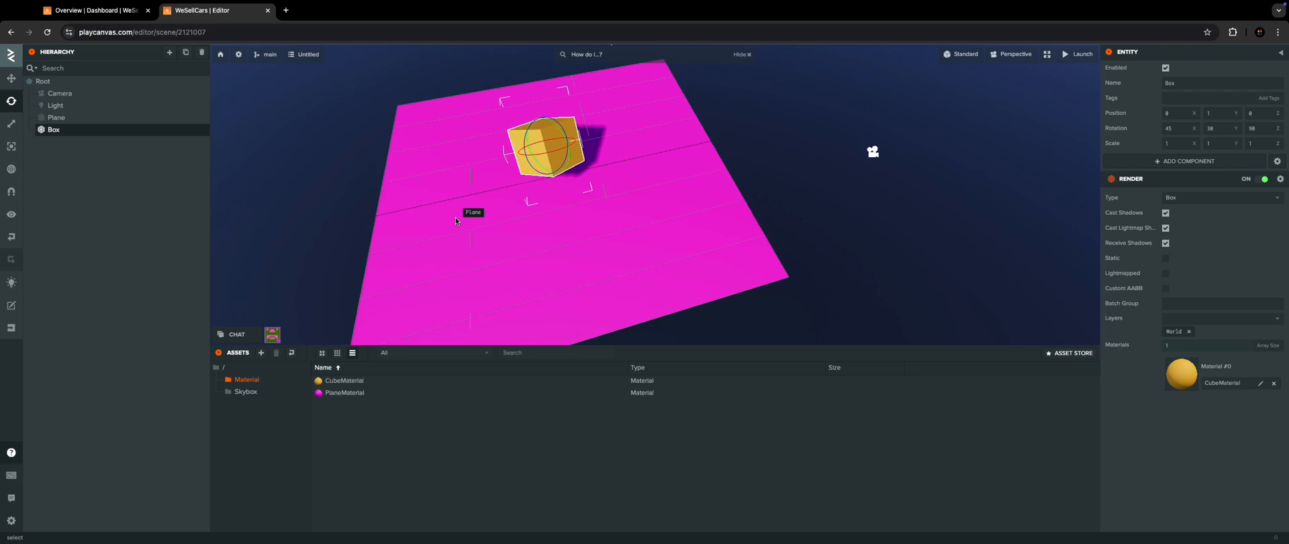
{"action": "scroll", "coordinate": [455, 221], "scroll_direction": "up", "scroll_amount": 6}
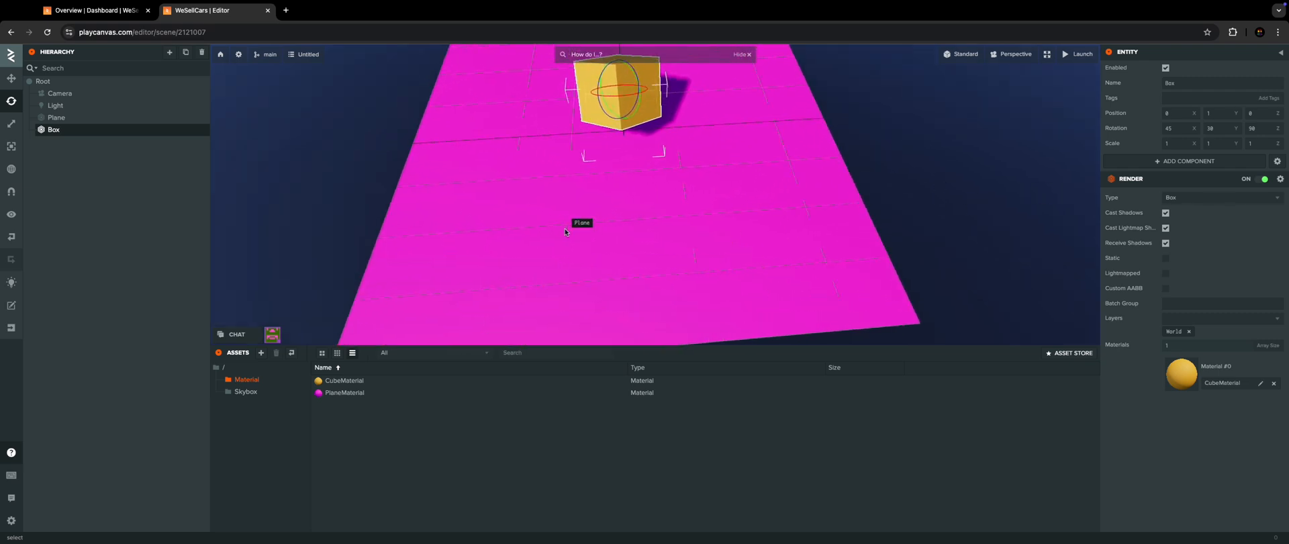
{"action": "scroll", "coordinate": [565, 233], "scroll_direction": "down", "scroll_amount": 5}
{"action": "scroll", "coordinate": [566, 232], "scroll_direction": "up", "scroll_amount": 3}
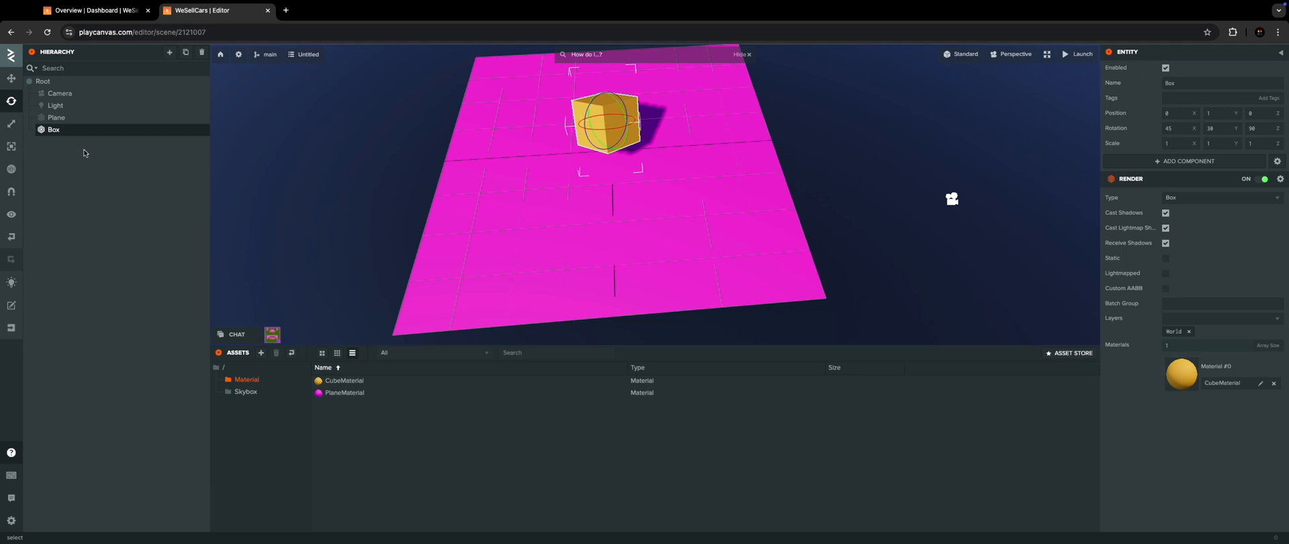
{"action": "key", "text": "Delete"}
{"action": "left_click", "coordinate": [54, 118]}
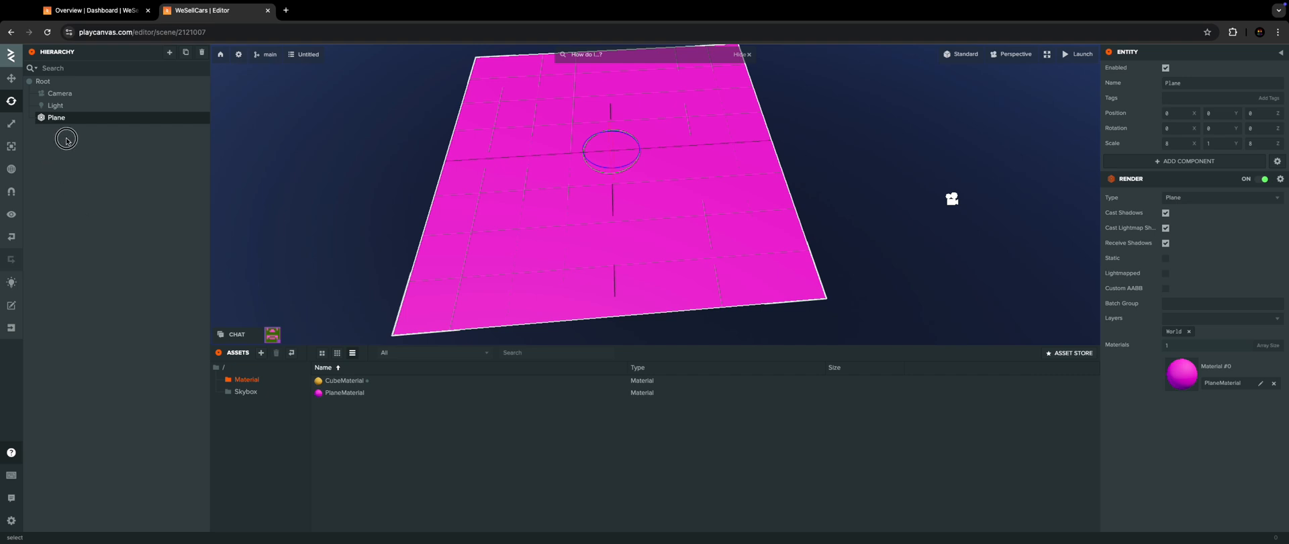
{"action": "left_click", "coordinate": [234, 182]}
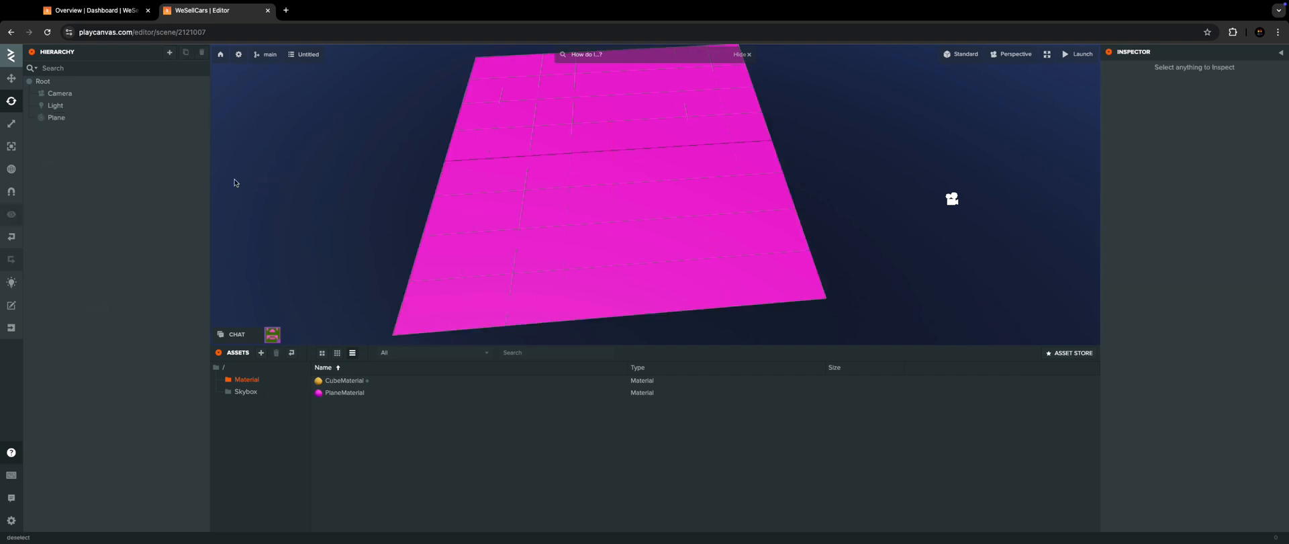
Add a new 3D Cylinder entity under Root
{"action": "right_click", "coordinate": [41, 81]}
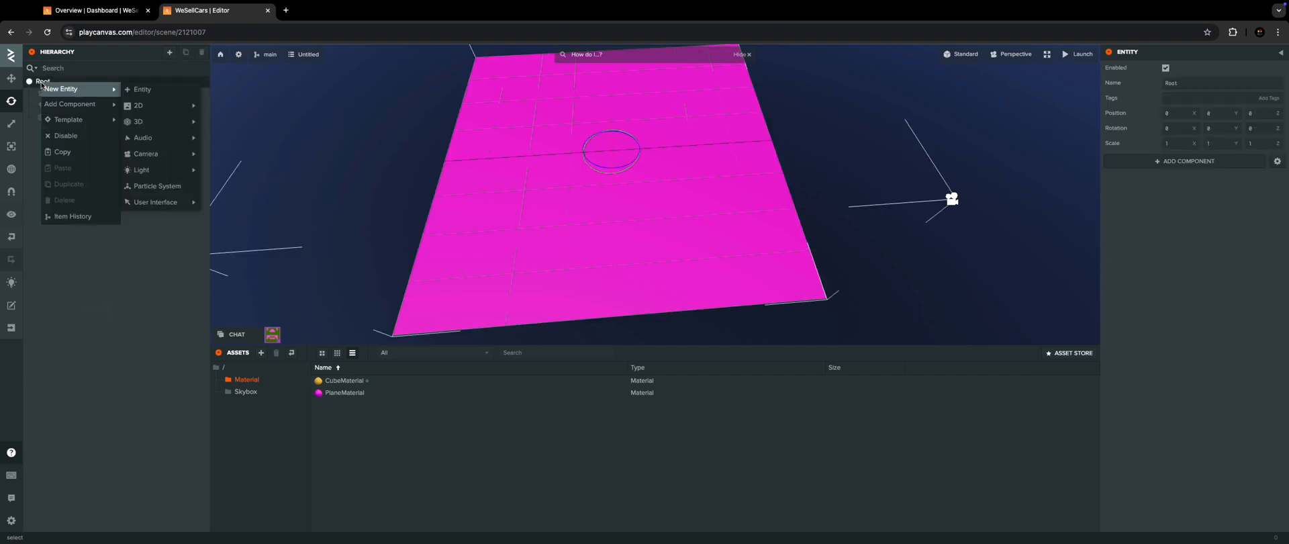
{"action": "mouse_move", "coordinate": [154, 124]}
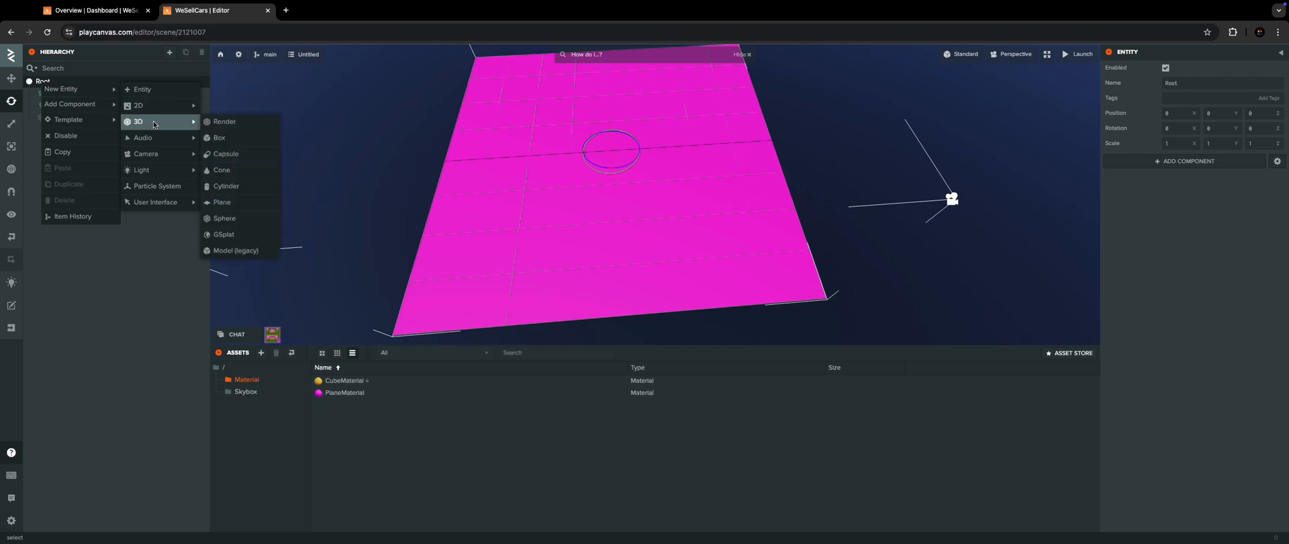
{"action": "left_click", "coordinate": [238, 191]}
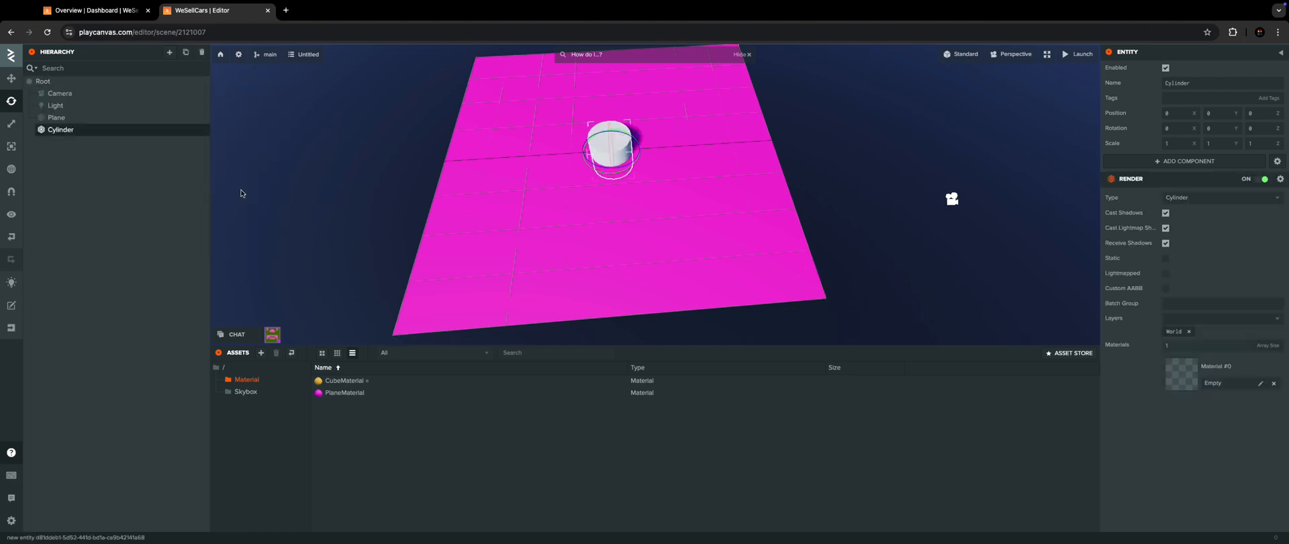
Scale the cylinder into a wide flat disc, about 4.9 in X and Z and about 0.38 in Y
{"action": "scroll", "coordinate": [276, 205], "scroll_direction": "down", "scroll_amount": 5}
{"action": "scroll", "coordinate": [276, 205], "scroll_direction": "up", "scroll_amount": 4}
{"action": "left_click_drag", "start_coordinate": [474, 201], "coordinate": [548, 283]}
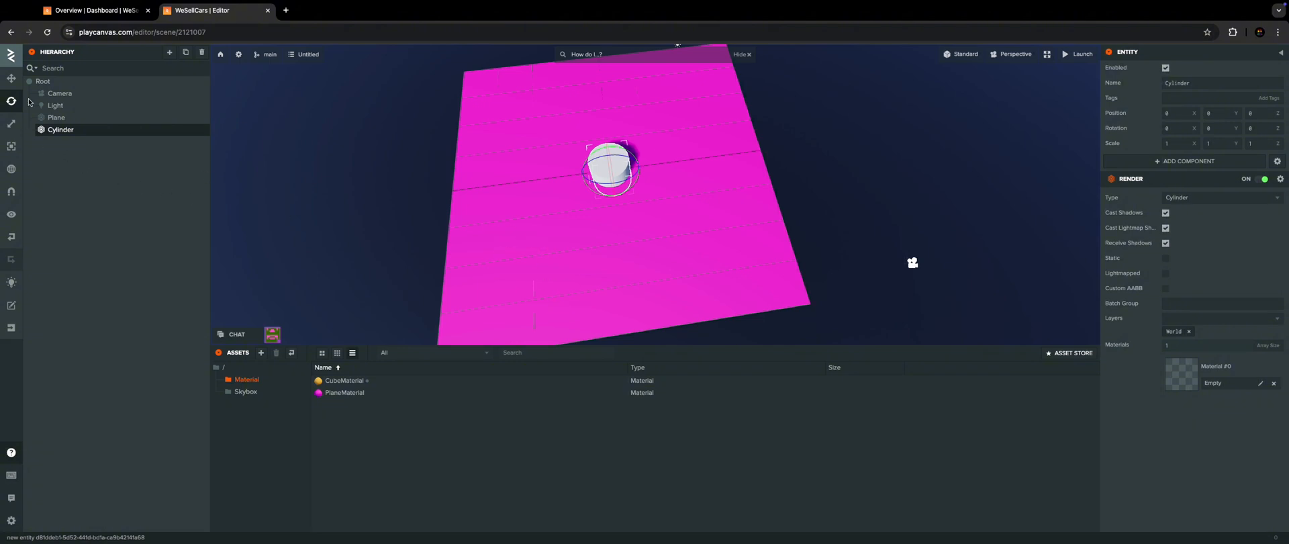
{"action": "left_click", "coordinate": [10, 123]}
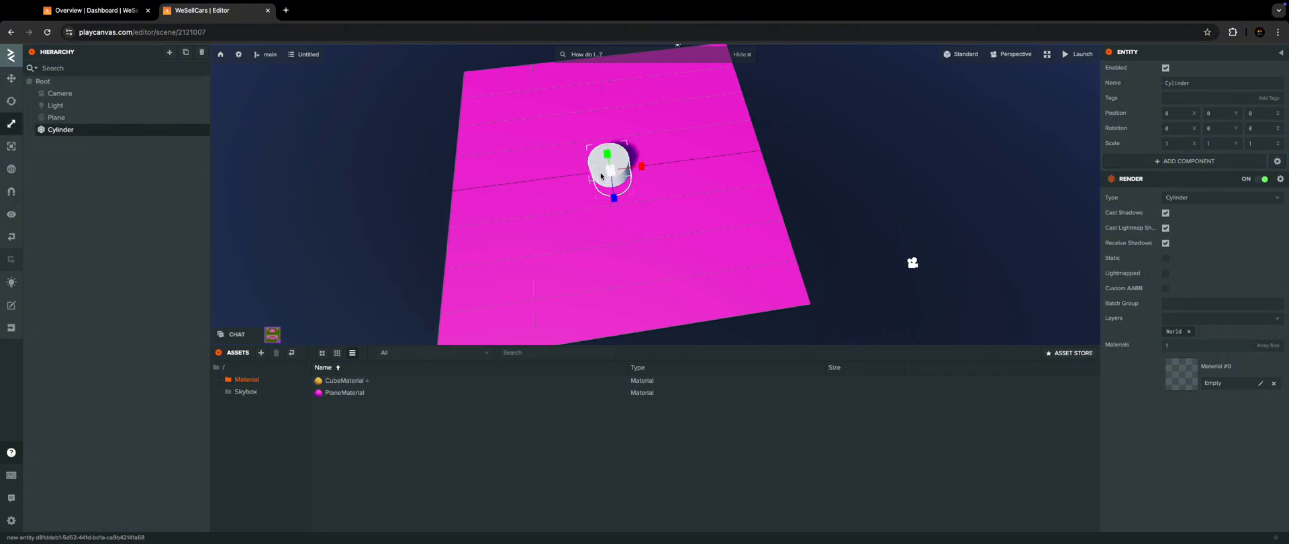
{"action": "left_click_drag", "start_coordinate": [611, 172], "coordinate": [771, 186]}
{"action": "scroll", "coordinate": [655, 252], "scroll_direction": "down", "scroll_amount": 5}
{"action": "right_click_drag", "start_coordinate": [656, 253], "coordinate": [665, 273]}
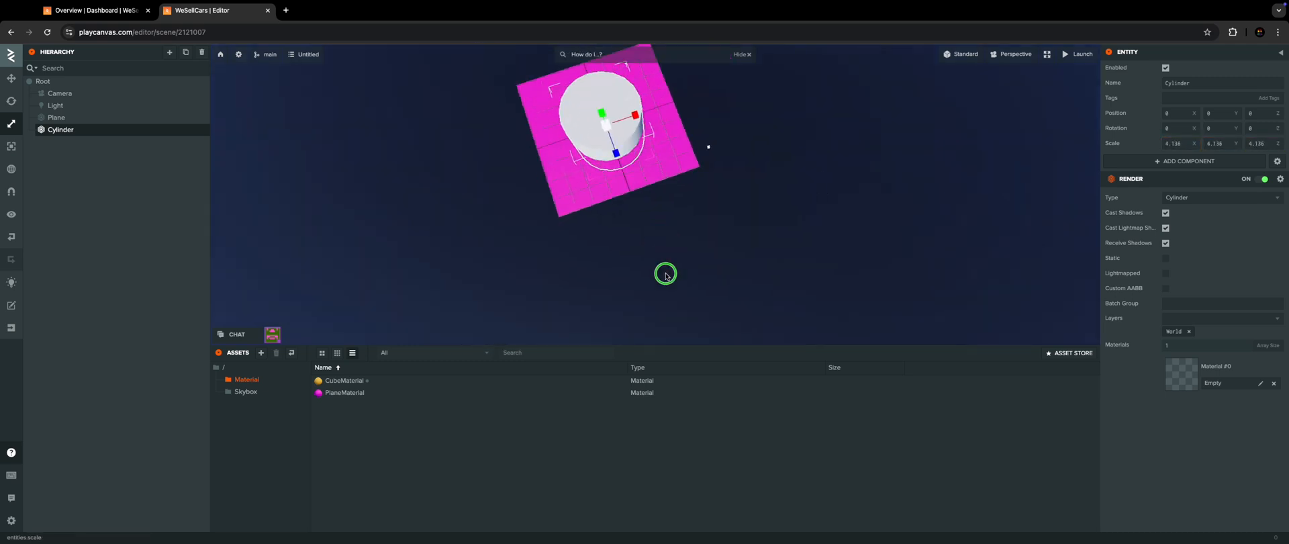
{"action": "middle_click_drag", "start_coordinate": [665, 226], "coordinate": [712, 294]}
{"action": "scroll", "coordinate": [722, 282], "scroll_direction": "down", "scroll_amount": 3}
{"action": "scroll", "coordinate": [722, 282], "scroll_direction": "up", "scroll_amount": 3}
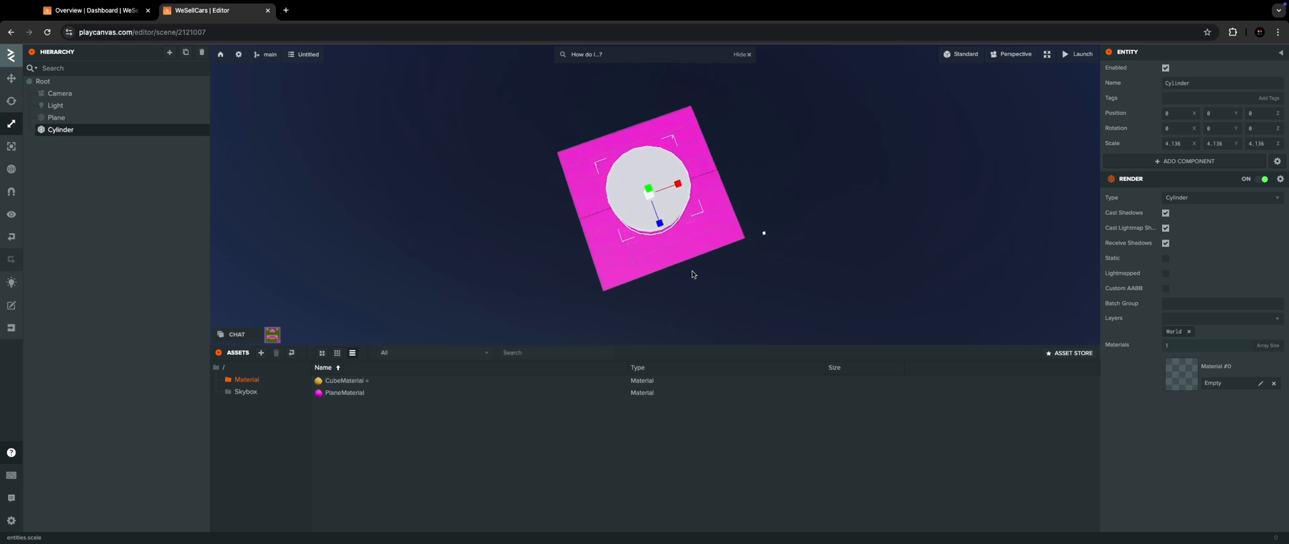
{"action": "left_click_drag", "start_coordinate": [651, 196], "coordinate": [663, 201]}
{"action": "right_click_drag", "start_coordinate": [640, 244], "coordinate": [585, 61]}
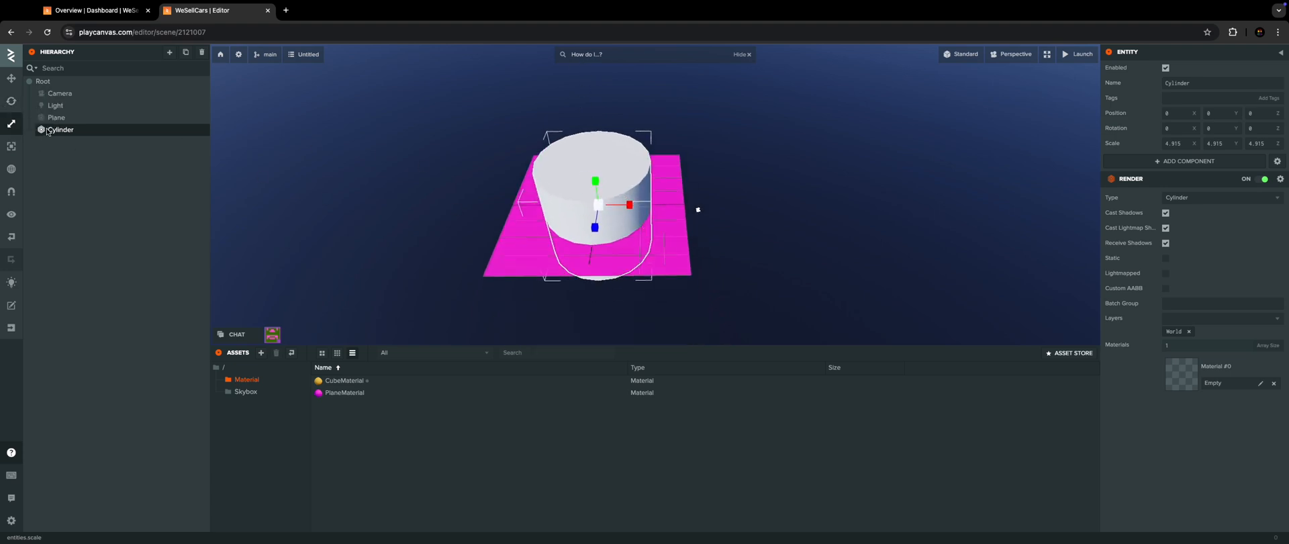
{"action": "left_click_drag", "start_coordinate": [595, 179], "coordinate": [600, 195]}
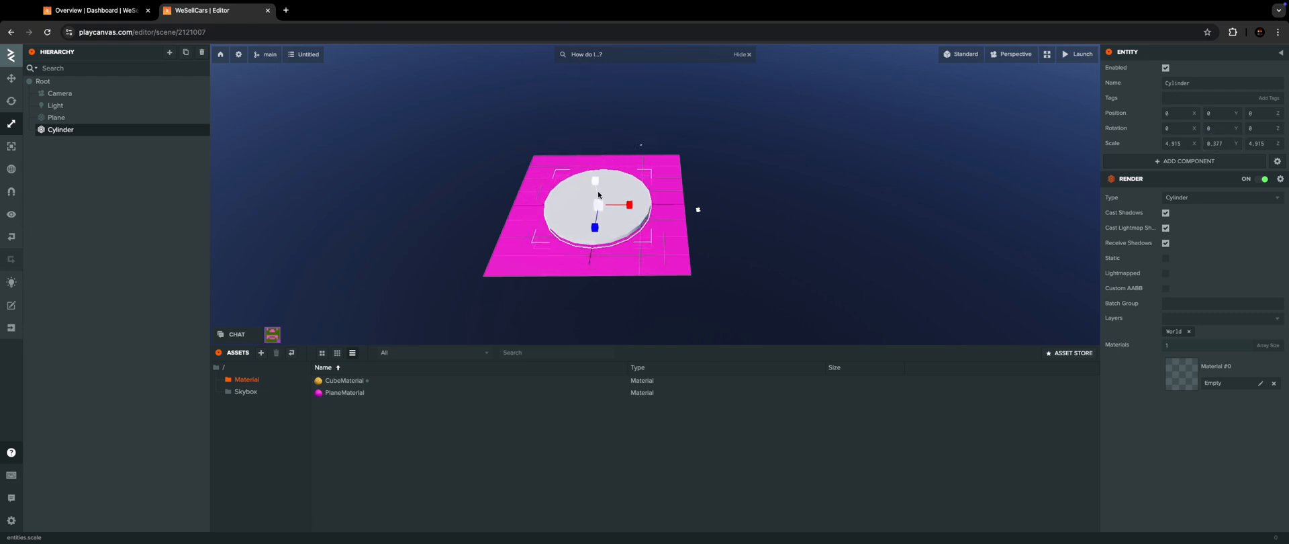
Raise the flattened cylinder along its vertical axis to a Y position of about 0.15
{"action": "scroll", "coordinate": [676, 227], "scroll_direction": "down", "scroll_amount": 5}
{"action": "scroll", "coordinate": [678, 228], "scroll_direction": "up", "scroll_amount": 6}
{"action": "right_click_drag", "start_coordinate": [726, 269], "coordinate": [708, 190]}
{"action": "middle_click_drag", "start_coordinate": [708, 190], "coordinate": [694, 228]}
{"action": "left_click_drag", "start_coordinate": [694, 227], "coordinate": [694, 121]}
{"action": "left_click", "coordinate": [694, 120]}
{"action": "middle_click_drag", "start_coordinate": [694, 120], "coordinate": [674, 168]}
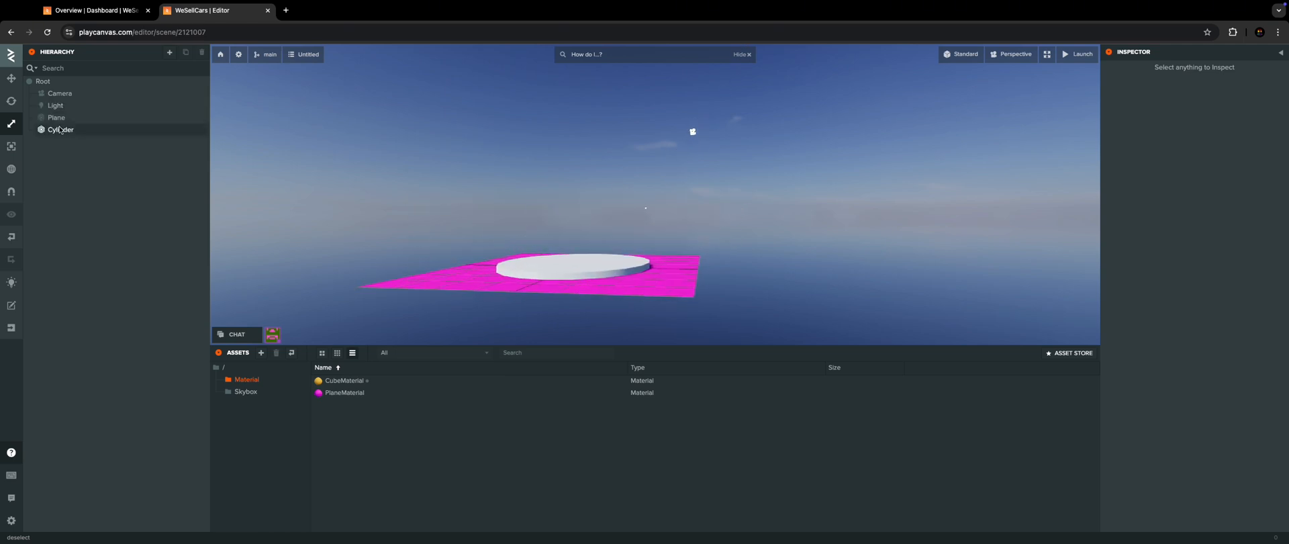
{"action": "left_click", "coordinate": [549, 280]}
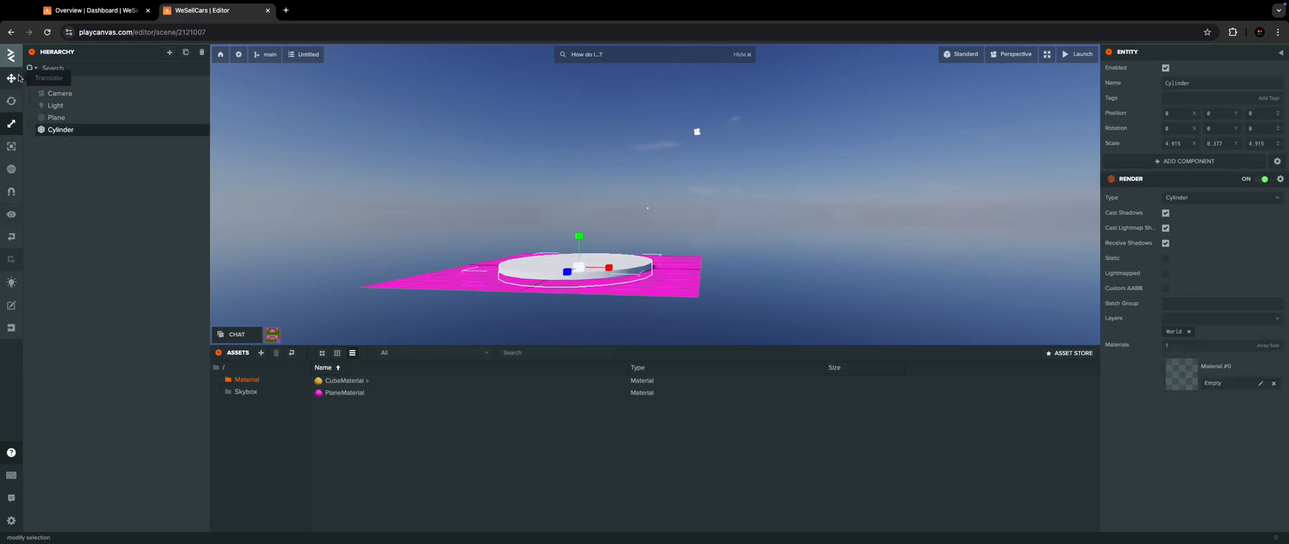
{"action": "key", "text": "1"}
{"action": "left_click_drag", "start_coordinate": [583, 242], "coordinate": [581, 235]}
Apply the CubeMaterial asset to the white cylinder on the plane and deselect it
{"action": "right_click_drag", "start_coordinate": [480, 201], "coordinate": [487, 237]}
{"action": "left_click_drag", "start_coordinate": [487, 237], "coordinate": [577, 336]}
{"action": "left_click_drag", "start_coordinate": [688, 259], "coordinate": [764, 426]}
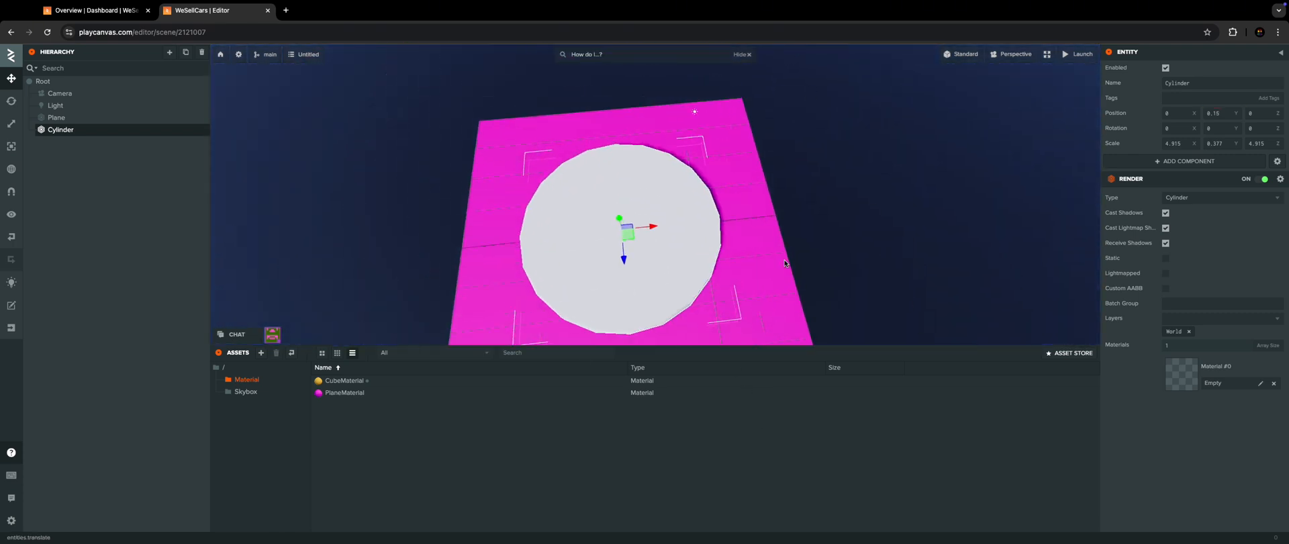
{"action": "right_click_drag", "start_coordinate": [694, 110], "coordinate": [768, 278]}
{"action": "left_click_drag", "start_coordinate": [772, 263], "coordinate": [792, 314]}
{"action": "middle_click_drag", "start_coordinate": [793, 314], "coordinate": [802, 374]}
{"action": "scroll", "coordinate": [774, 272], "scroll_direction": "up", "scroll_amount": 2}
{"action": "scroll", "coordinate": [772, 270], "scroll_direction": "down", "scroll_amount": 5}
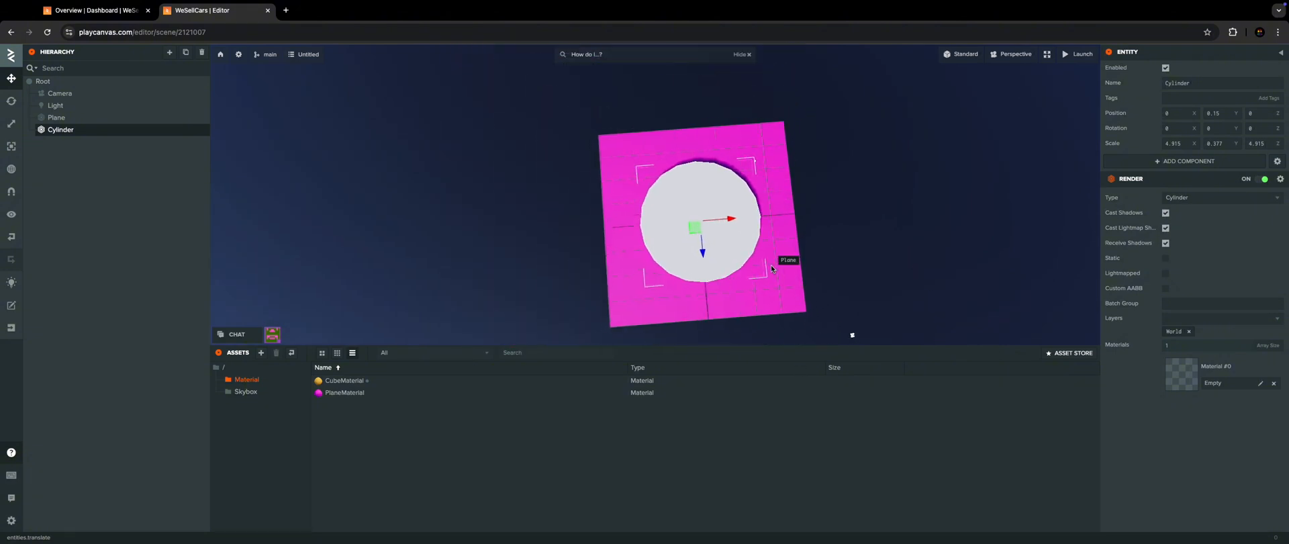
{"action": "scroll", "coordinate": [772, 268], "scroll_direction": "up", "scroll_amount": 4}
{"action": "left_click_drag", "start_coordinate": [802, 216], "coordinate": [803, 217]}
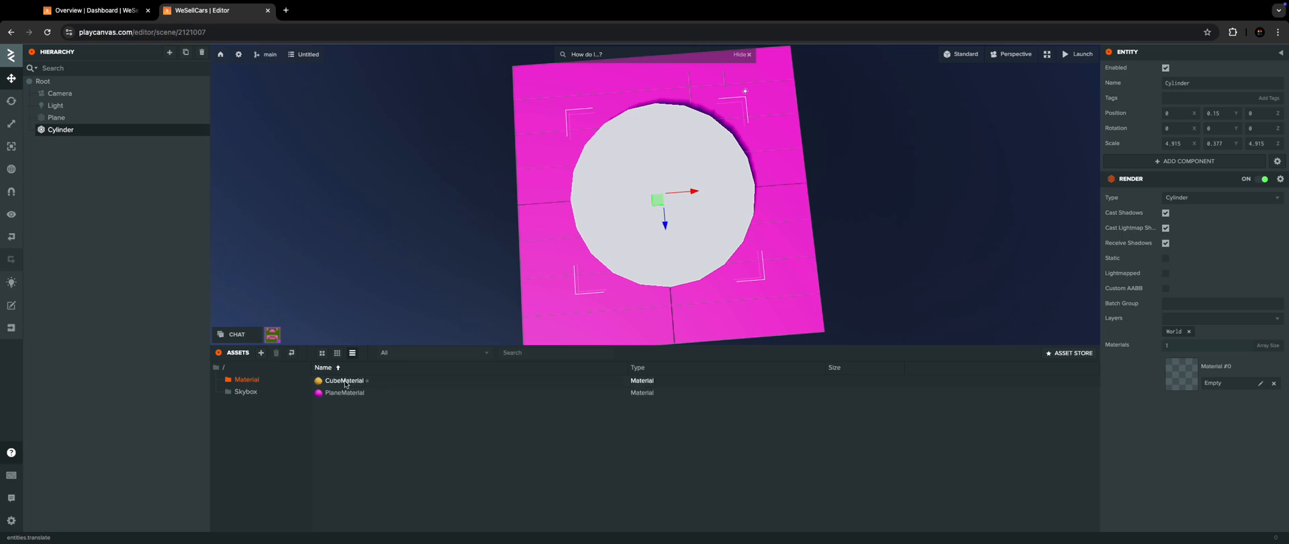
{"action": "left_click_drag", "start_coordinate": [346, 384], "coordinate": [639, 216]}
{"action": "left_click", "coordinate": [952, 218]}
Nudge the cylinder up to a Y position of about 0.167 and deselect it
{"action": "scroll", "coordinate": [881, 268], "scroll_direction": "down", "scroll_amount": 2}
{"action": "scroll", "coordinate": [878, 268], "scroll_direction": "up", "scroll_amount": 3}
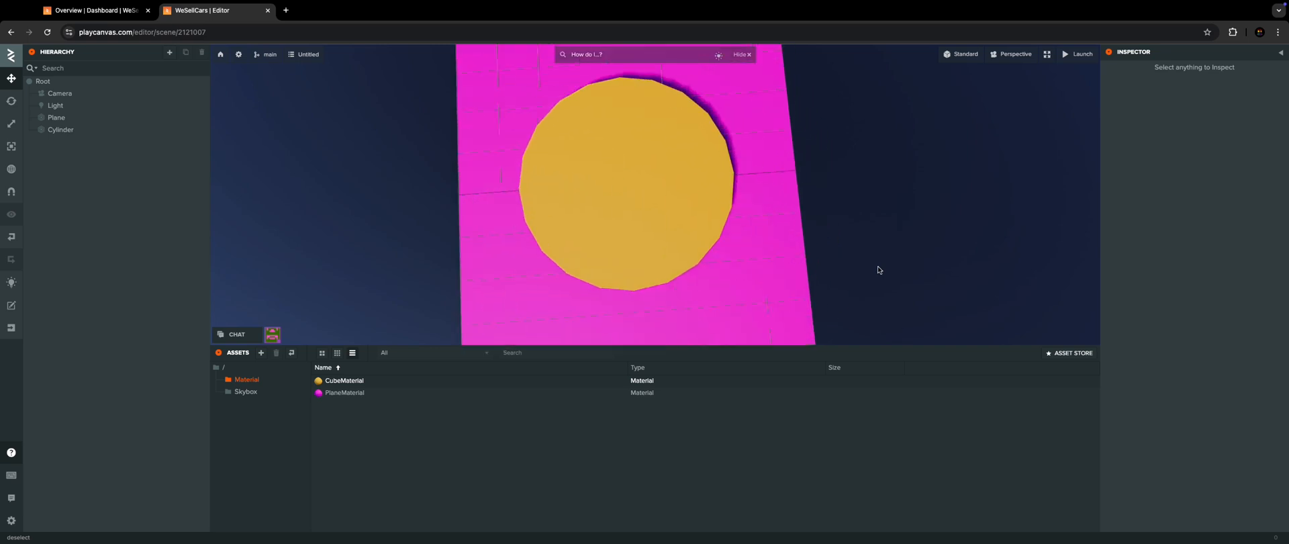
{"action": "left_click_drag", "start_coordinate": [878, 268], "coordinate": [745, 147]}
{"action": "left_click", "coordinate": [745, 147]}
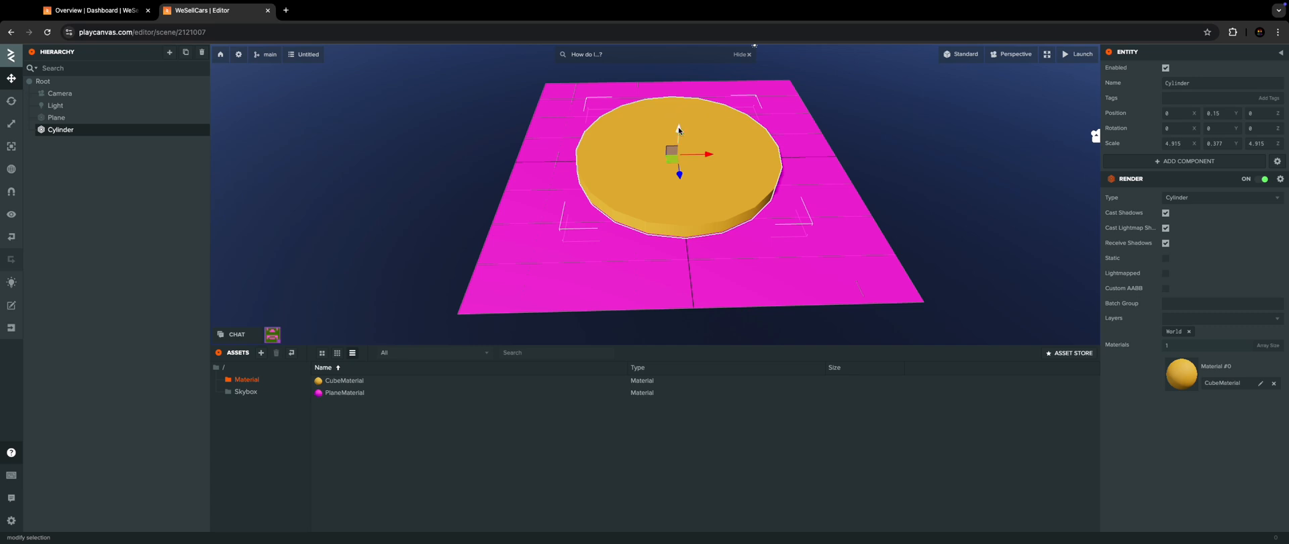
{"action": "left_click_drag", "start_coordinate": [679, 127], "coordinate": [682, 130]}
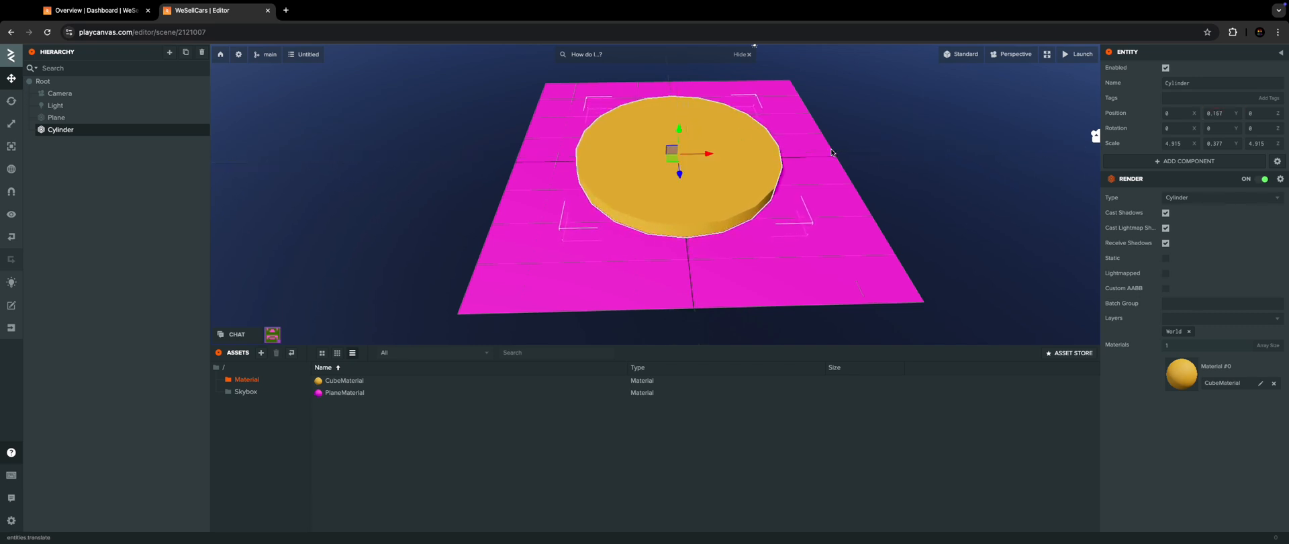
{"action": "left_click", "coordinate": [883, 157]}
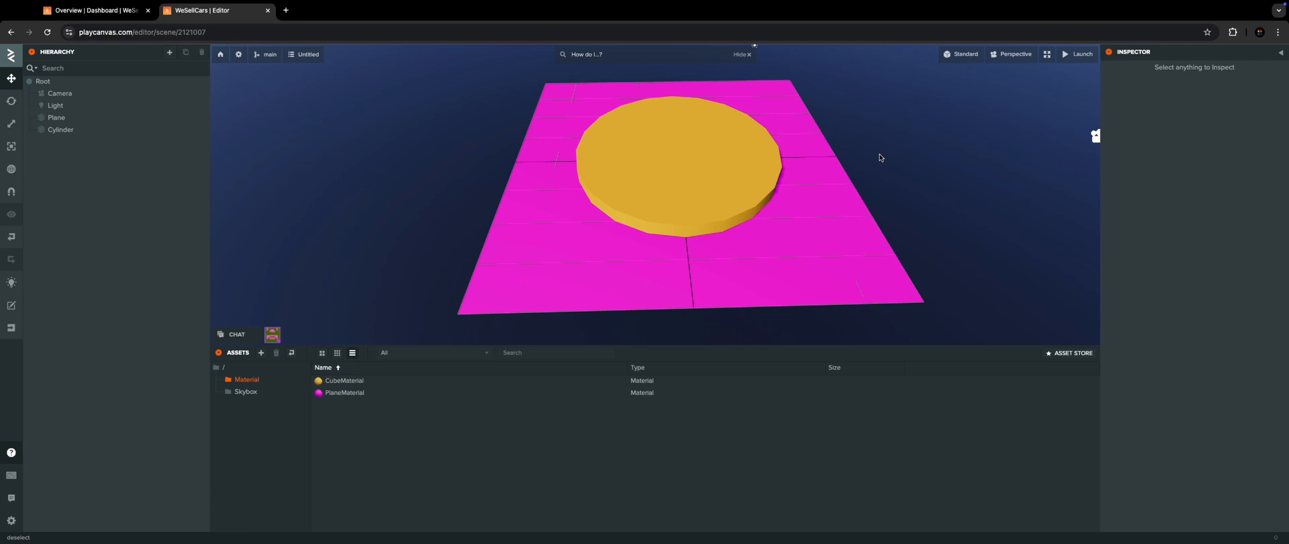
Scale the cylinder up uniformly to about 7.24 in X and Z and 0.555 in Y, then deselect it
{"action": "scroll", "coordinate": [881, 158], "scroll_direction": "down", "scroll_amount": 3}
{"action": "scroll", "coordinate": [881, 159], "scroll_direction": "up", "scroll_amount": 5}
{"action": "left_click", "coordinate": [676, 172]}
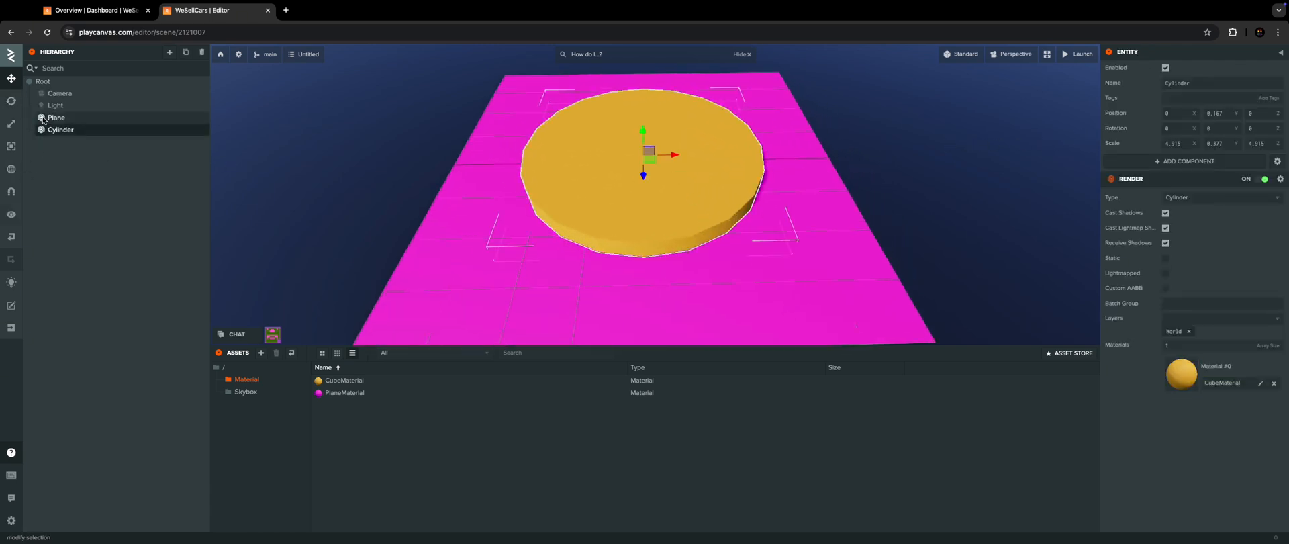
{"action": "left_click", "coordinate": [12, 125]}
{"action": "left_click_drag", "start_coordinate": [649, 157], "coordinate": [665, 155]}
{"action": "right_click_drag", "start_coordinate": [639, 230], "coordinate": [628, 286]}
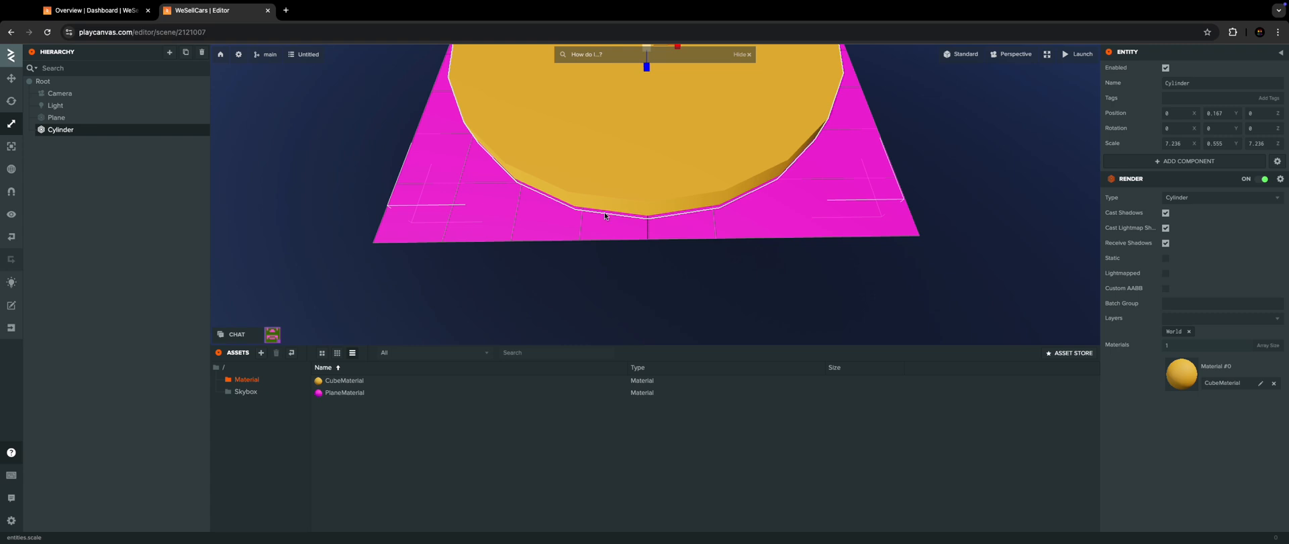
{"action": "middle_click_drag", "start_coordinate": [628, 286], "coordinate": [607, 358]}
{"action": "scroll", "coordinate": [595, 273], "scroll_direction": "down", "scroll_amount": 8}
{"action": "right_click_drag", "start_coordinate": [593, 273], "coordinate": [584, 313]}
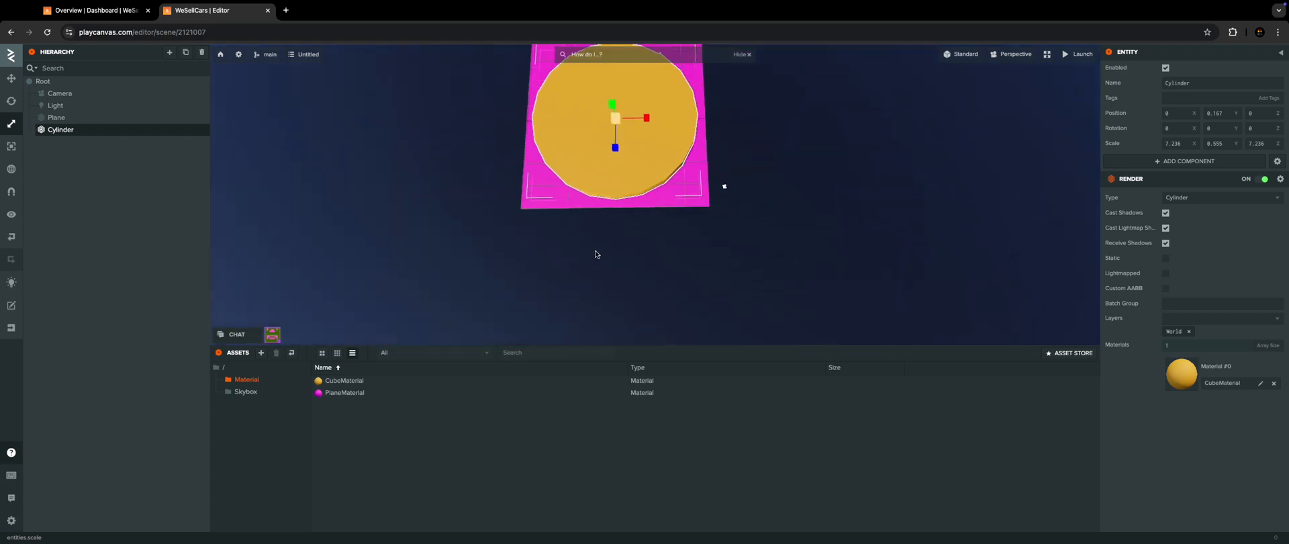
{"action": "middle_click_drag", "start_coordinate": [596, 254], "coordinate": [593, 307]}
{"action": "left_click", "coordinate": [771, 199]}
Raise the enlarged cylinder to a Y position of about 0.22 and deselect it
{"action": "scroll", "coordinate": [726, 245], "scroll_direction": "down", "scroll_amount": 6}
{"action": "scroll", "coordinate": [722, 249], "scroll_direction": "up", "scroll_amount": 8}
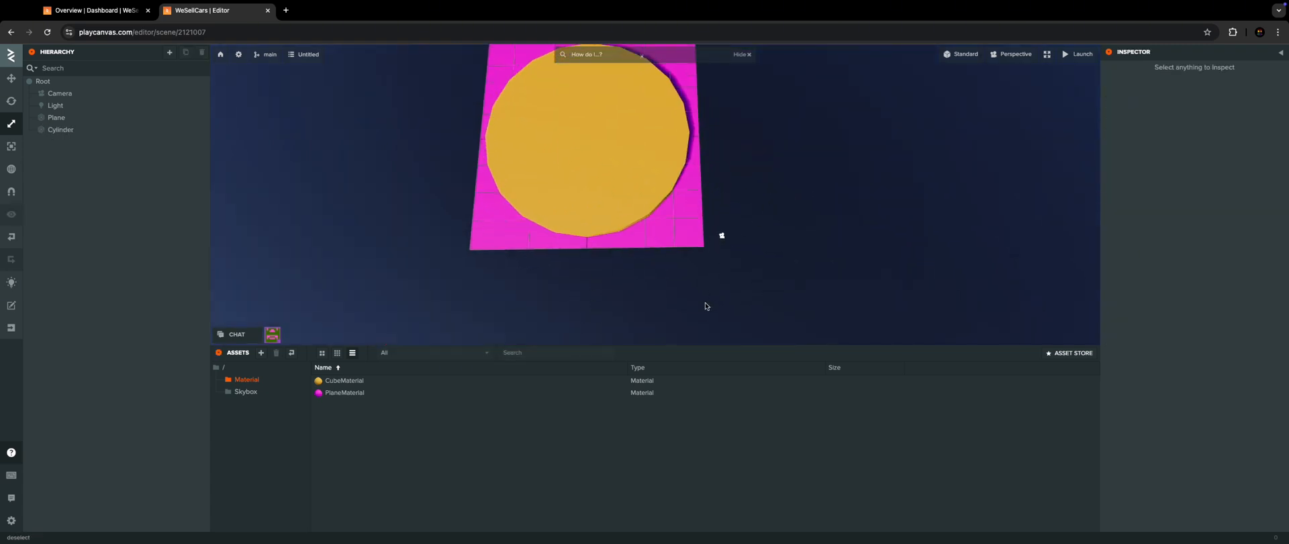
{"action": "right_click_drag", "start_coordinate": [692, 289], "coordinate": [713, 219]}
{"action": "middle_click_drag", "start_coordinate": [713, 219], "coordinate": [699, 49]}
{"action": "left_click", "coordinate": [646, 194]}
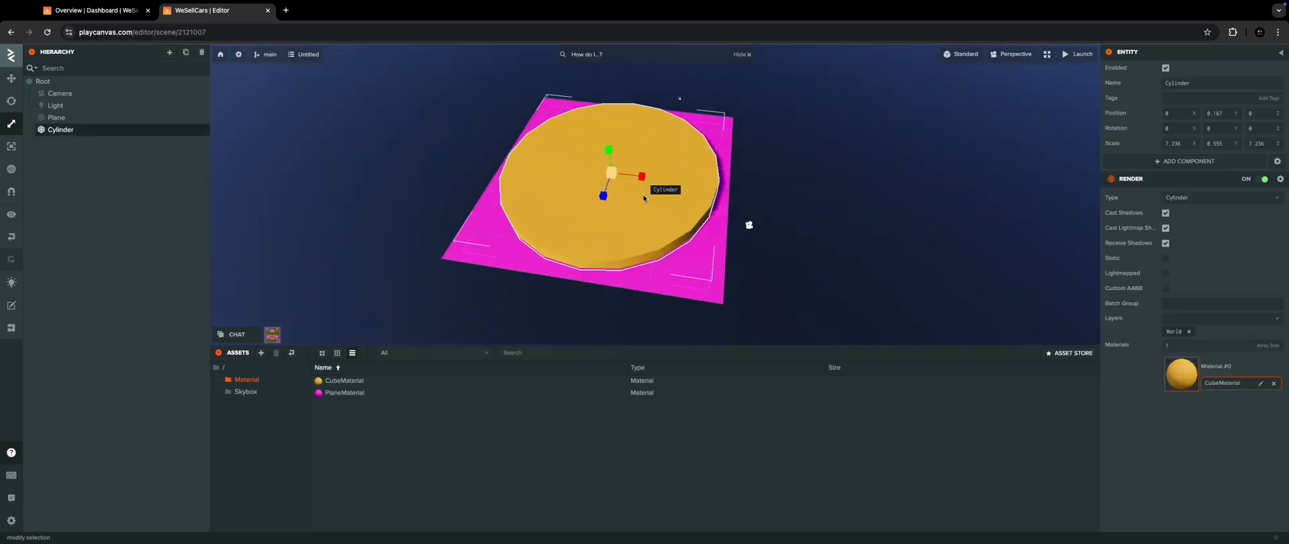
{"action": "left_click", "coordinate": [11, 78]}
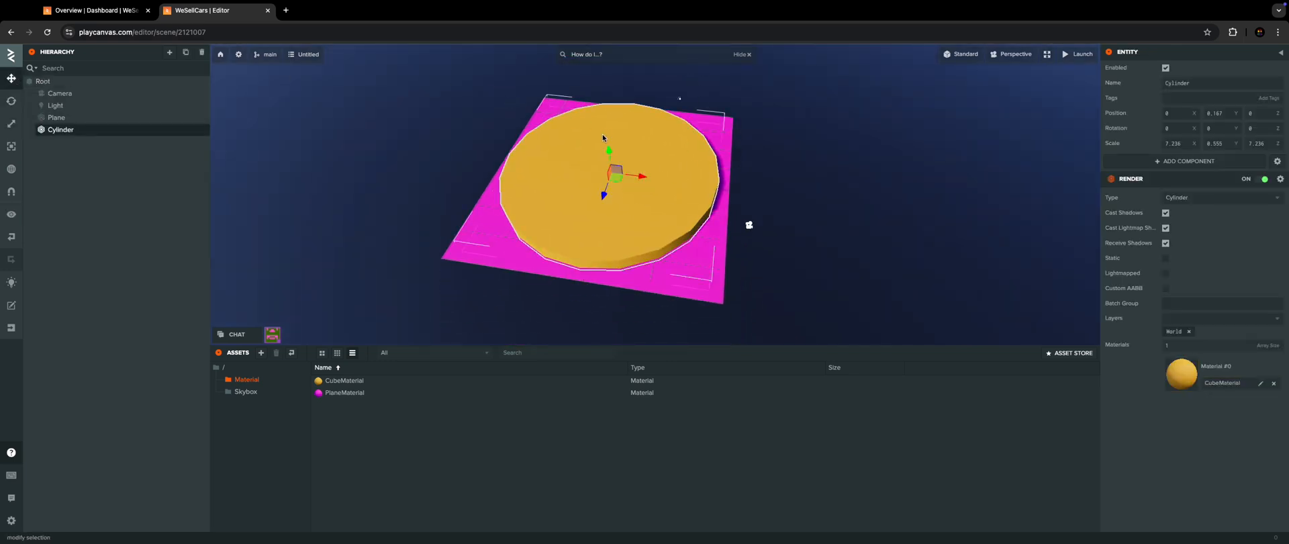
{"action": "left_click_drag", "start_coordinate": [611, 150], "coordinate": [610, 147]}
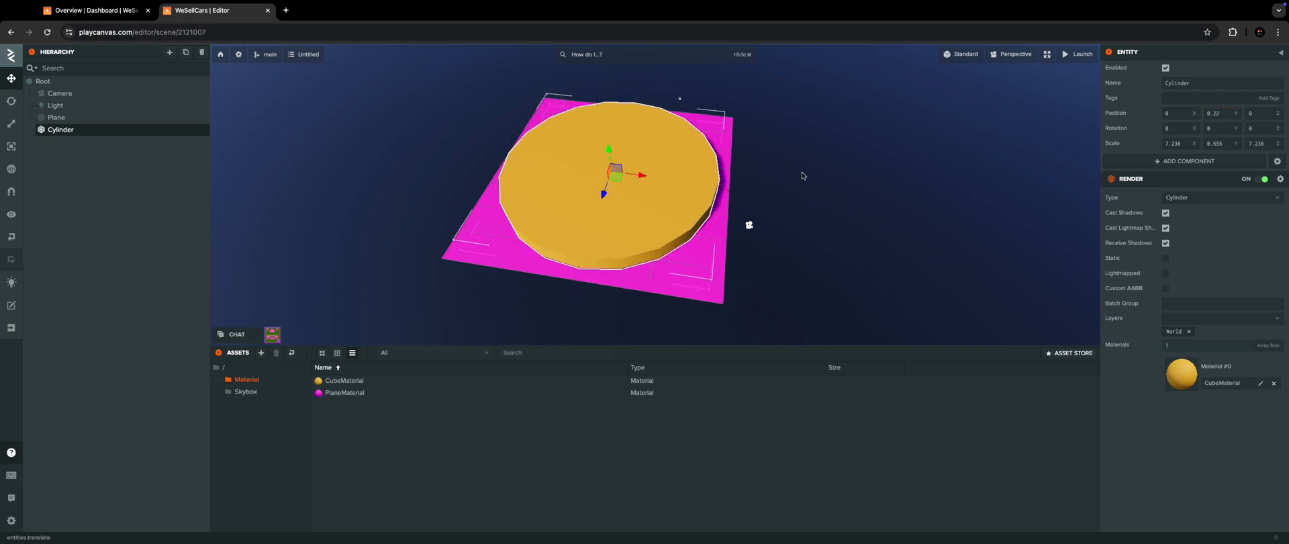
{"action": "left_click", "coordinate": [802, 175]}
Add a new 3D Capsule entity under Root
{"action": "left_click_drag", "start_coordinate": [295, 134], "coordinate": [443, 212]}
{"action": "left_click_drag", "start_coordinate": [666, 223], "coordinate": [696, 283]}
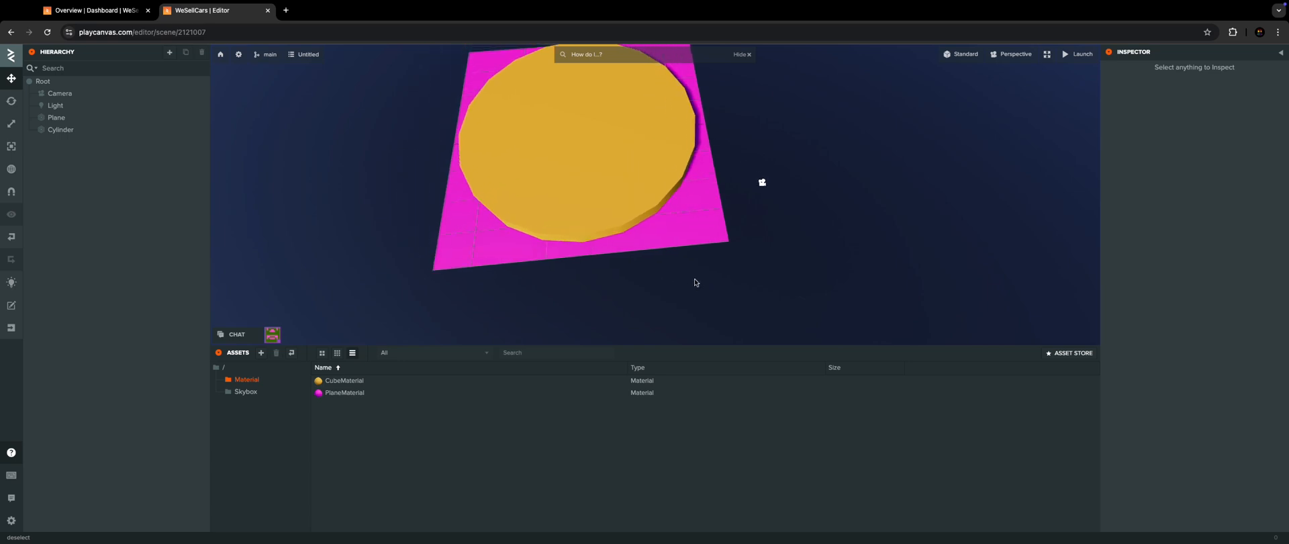
{"action": "left_click", "coordinate": [47, 82]}
{"action": "right_click", "coordinate": [52, 85]}
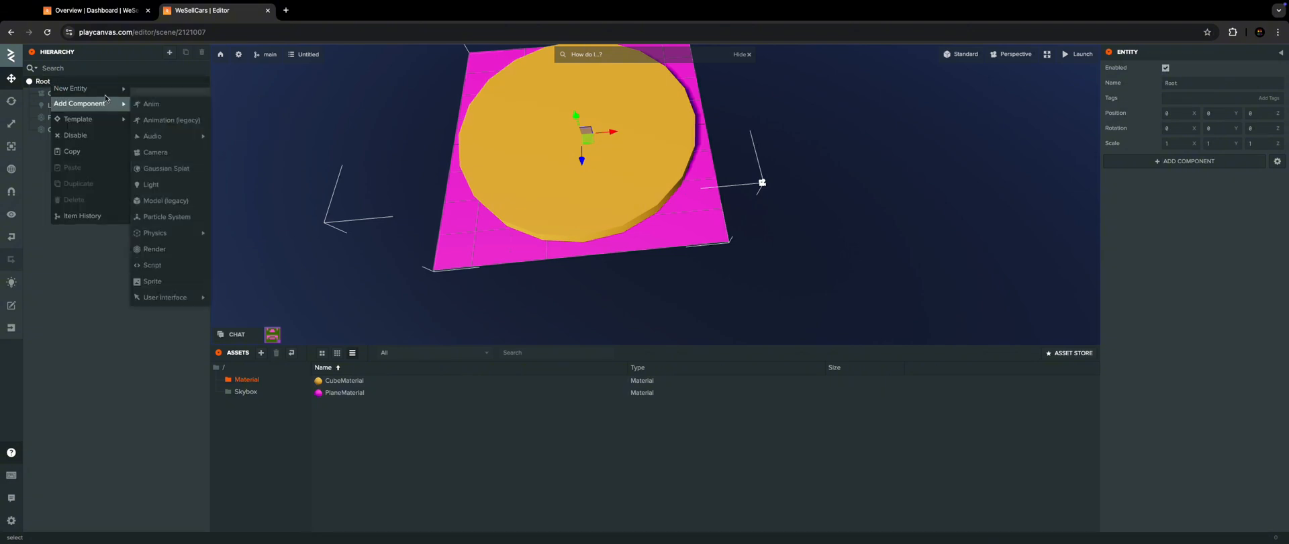
{"action": "mouse_move", "coordinate": [183, 125]}
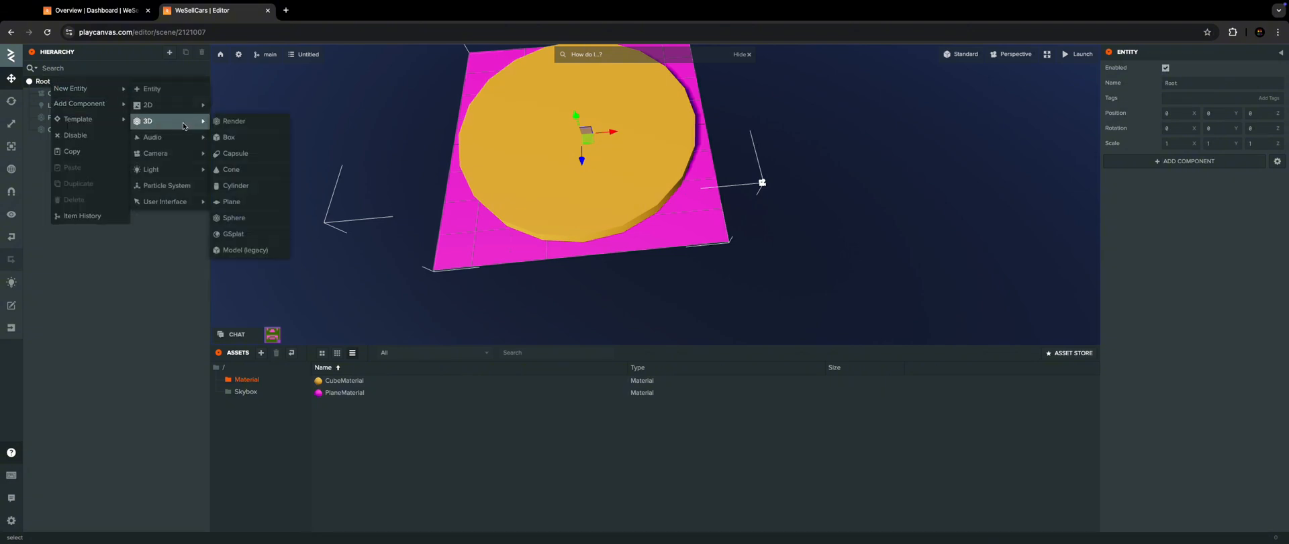
{"action": "left_click", "coordinate": [241, 154]}
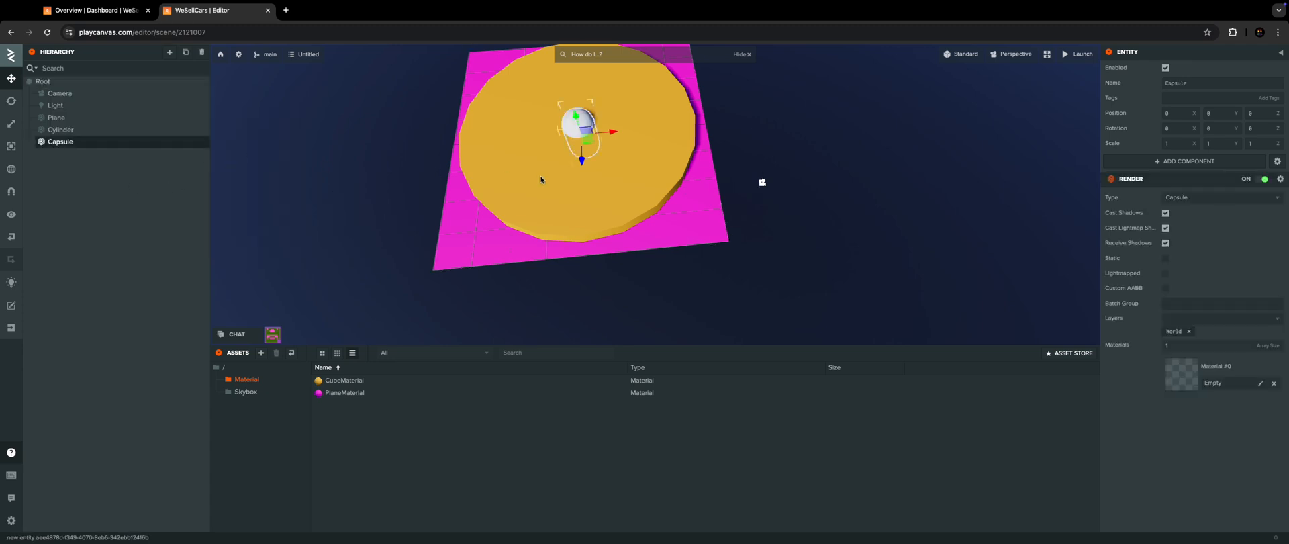
Rotate the capsule to lie flat by setting its X rotation to -90
{"action": "left_click", "coordinate": [10, 101]}
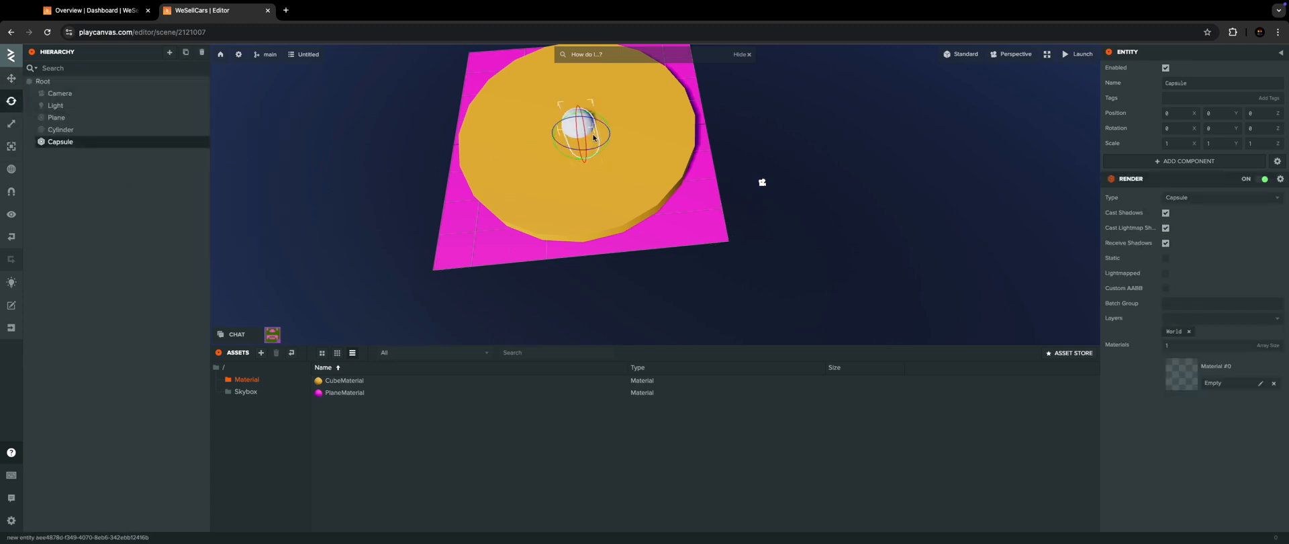
{"action": "left_click_drag", "start_coordinate": [581, 146], "coordinate": [578, 101]}
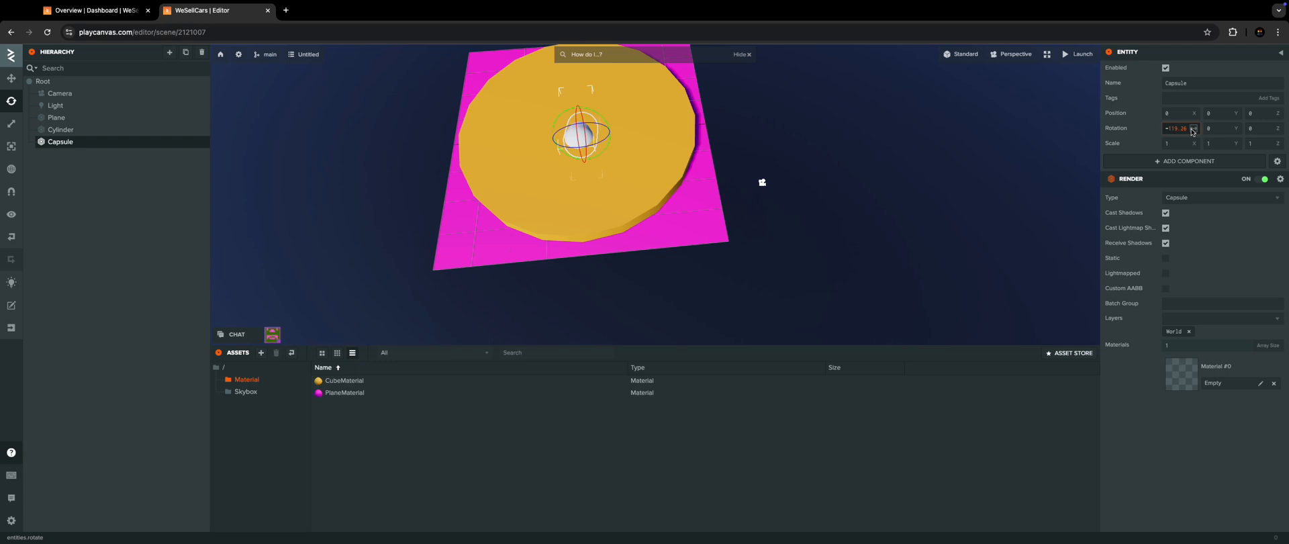
{"action": "type", "text": "90"}
{"action": "key", "text": "Return"}
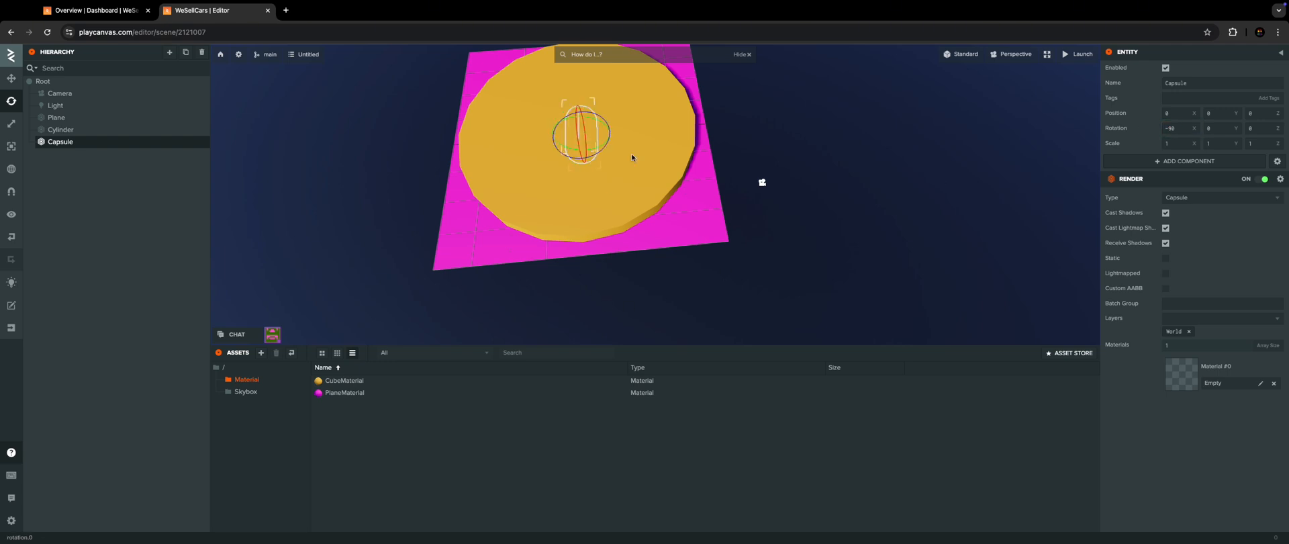
Raise the capsule out of the platform to a Y position of about 0.682
{"action": "left_click", "coordinate": [10, 78]}
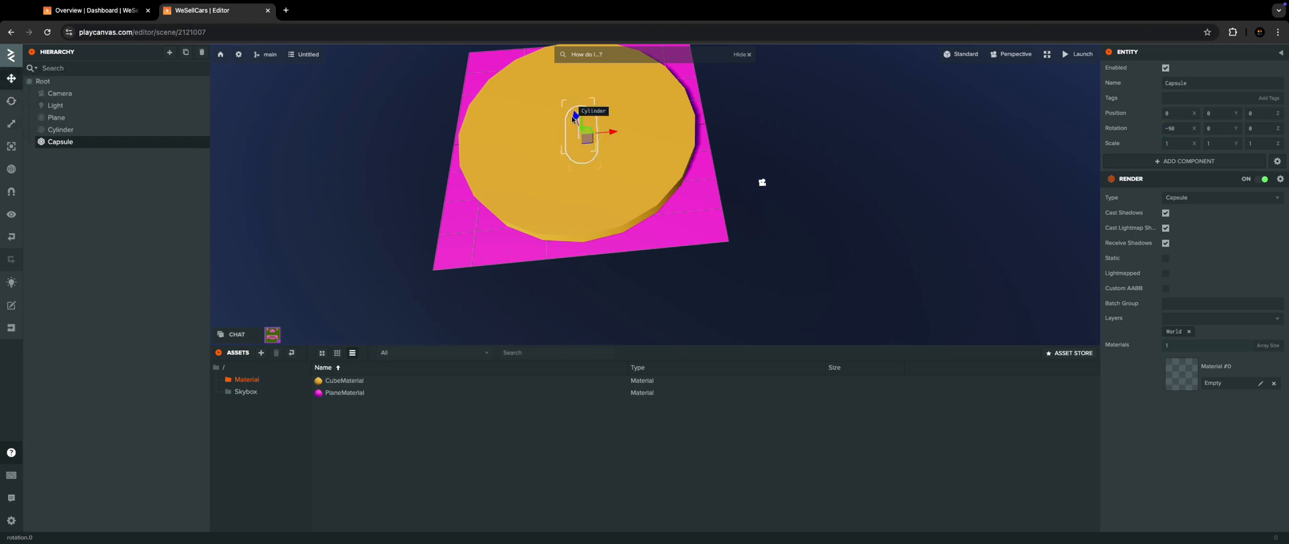
{"action": "left_click_drag", "start_coordinate": [573, 117], "coordinate": [565, 106]}
{"action": "left_click_drag", "start_coordinate": [591, 151], "coordinate": [633, 196]}
{"action": "middle_click_drag", "start_coordinate": [633, 196], "coordinate": [737, 321]}
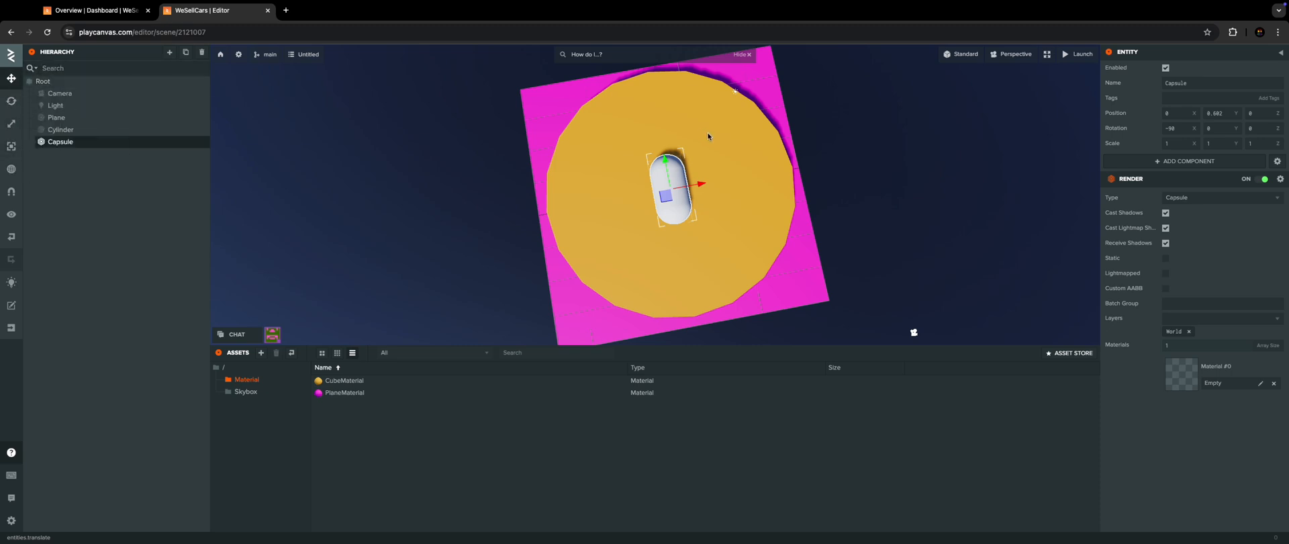
Scale the capsule up uniformly to about 1.975 on all three axes, then deselect it
{"action": "right_click_drag", "start_coordinate": [701, 231], "coordinate": [694, 182]}
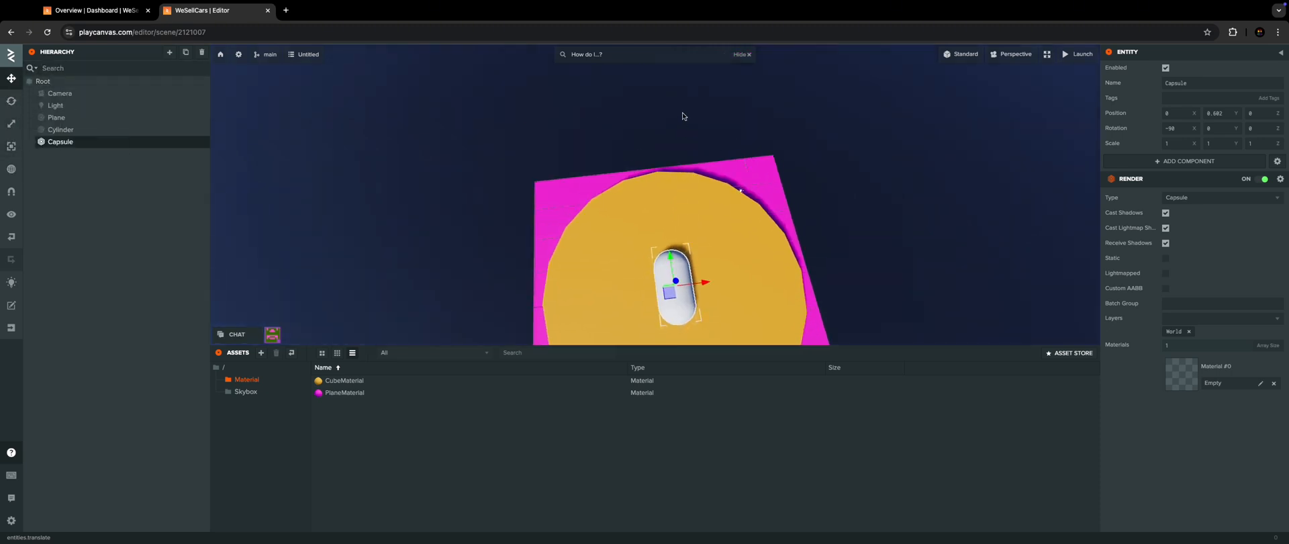
{"action": "left_click", "coordinate": [15, 126]}
{"action": "scroll", "coordinate": [449, 182], "scroll_direction": "up", "scroll_amount": 4}
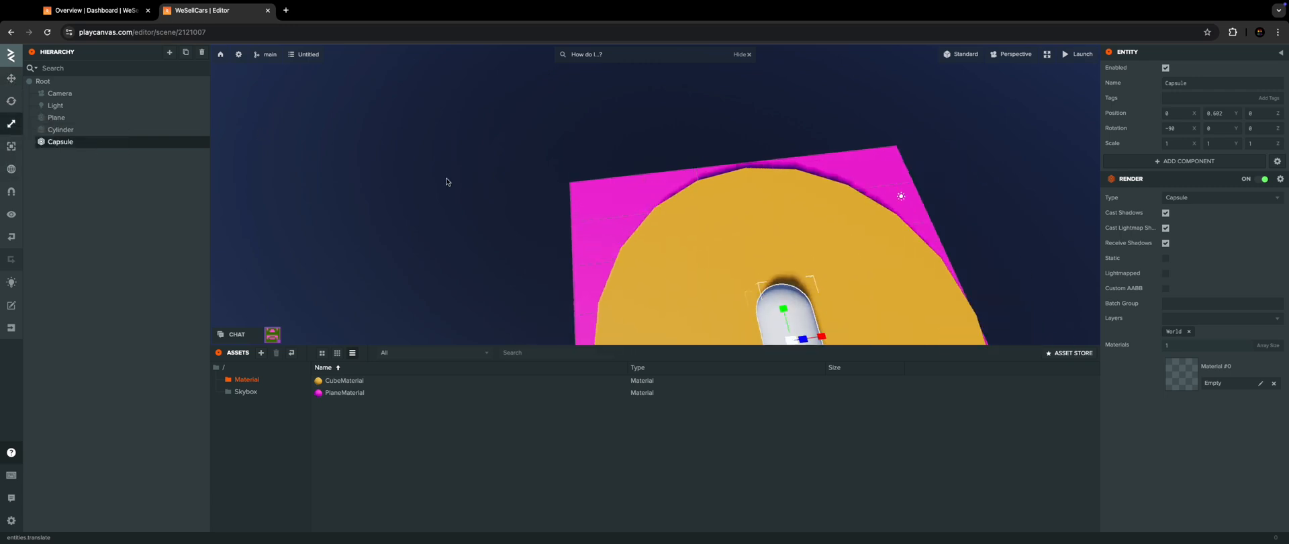
{"action": "scroll", "coordinate": [451, 153], "scroll_direction": "down", "scroll_amount": 5}
{"action": "middle_click_drag", "start_coordinate": [450, 151], "coordinate": [451, 92]}
{"action": "left_click_drag", "start_coordinate": [642, 194], "coordinate": [686, 193]}
{"action": "right_click_drag", "start_coordinate": [719, 193], "coordinate": [720, 217]}
{"action": "middle_click_drag", "start_coordinate": [719, 217], "coordinate": [720, 338]}
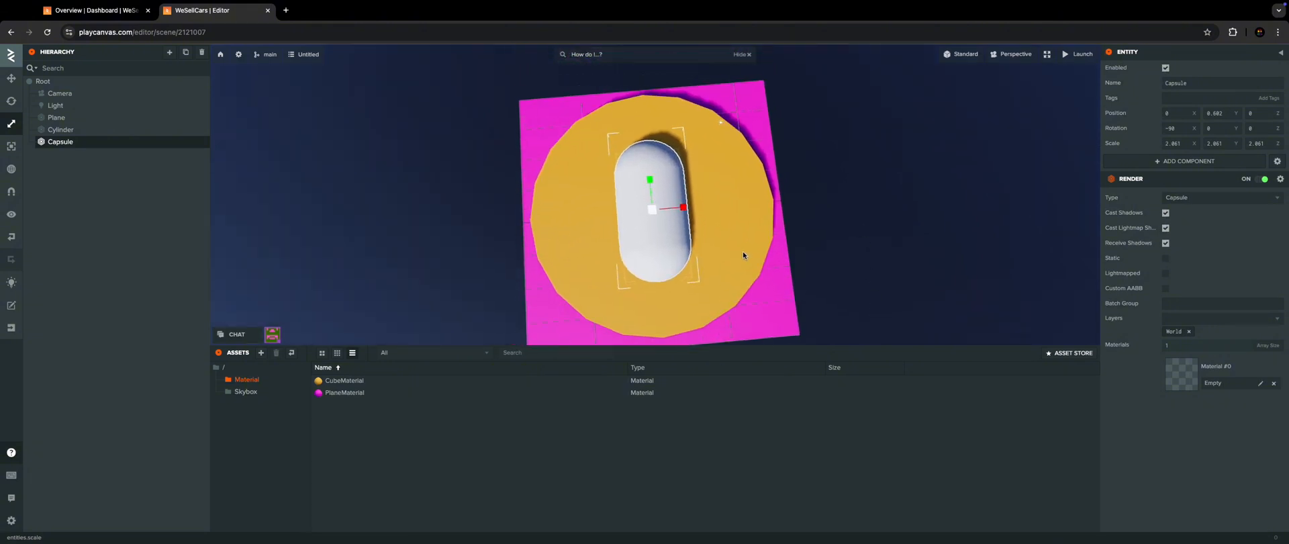
{"action": "right_click_drag", "start_coordinate": [743, 251], "coordinate": [743, 261]}
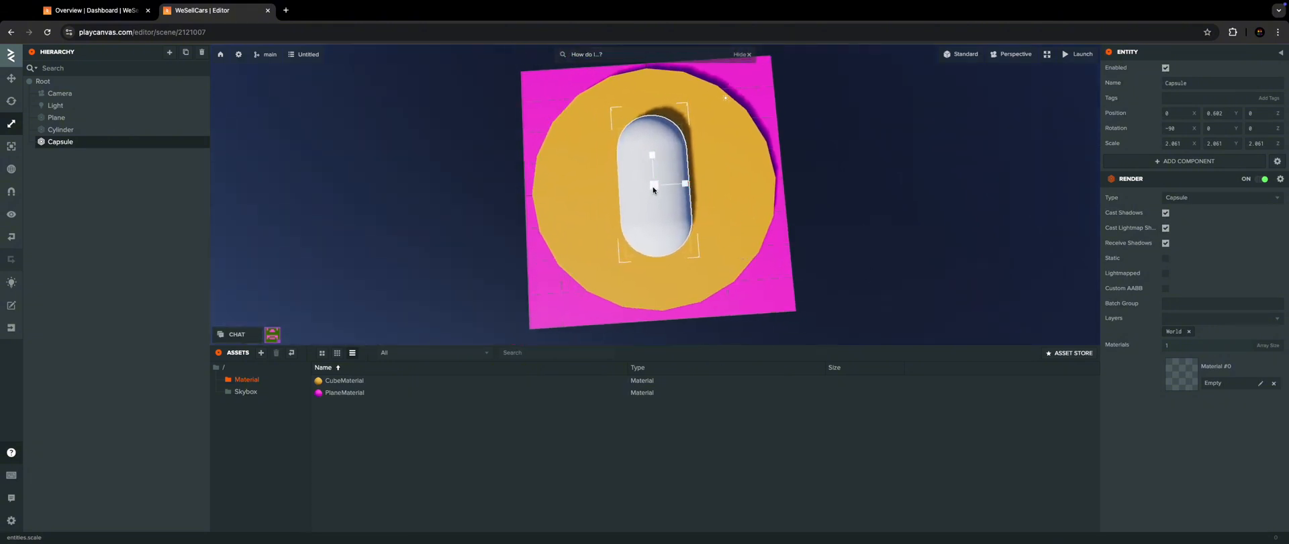
{"action": "left_click_drag", "start_coordinate": [654, 186], "coordinate": [653, 190]}
{"action": "left_click", "coordinate": [881, 217]}
{"action": "left_click_drag", "start_coordinate": [882, 217], "coordinate": [798, 126]}
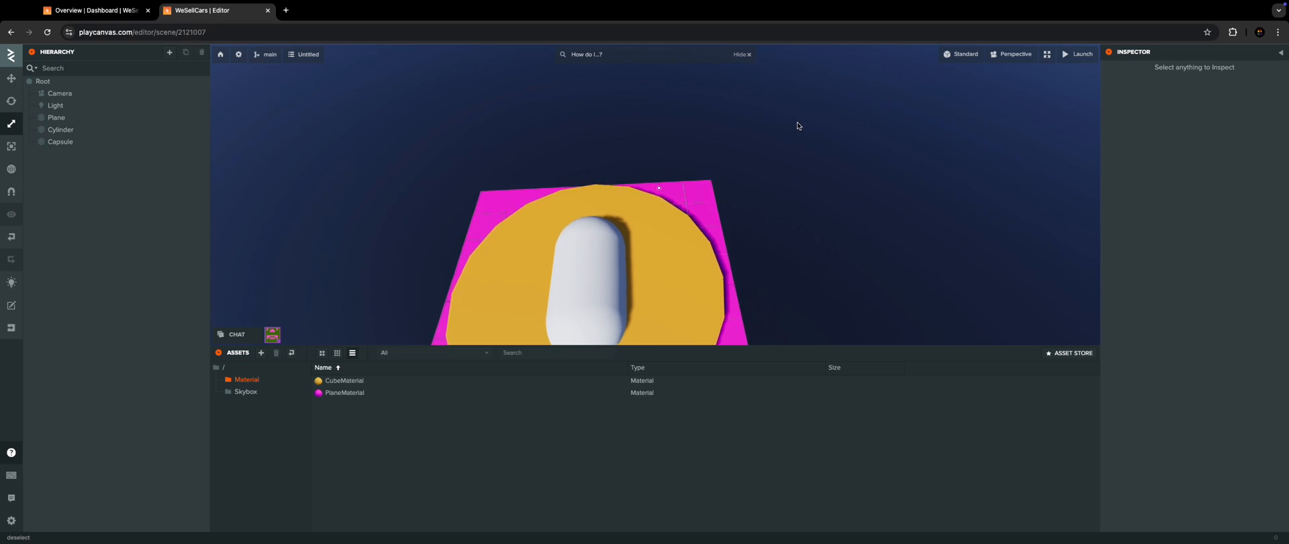
Select the enlarged capsule, raise it a little higher above the cylinder platform, and deselect it
{"action": "left_click_drag", "start_coordinate": [777, 260], "coordinate": [794, 61]}
{"action": "left_click", "coordinate": [583, 246]}
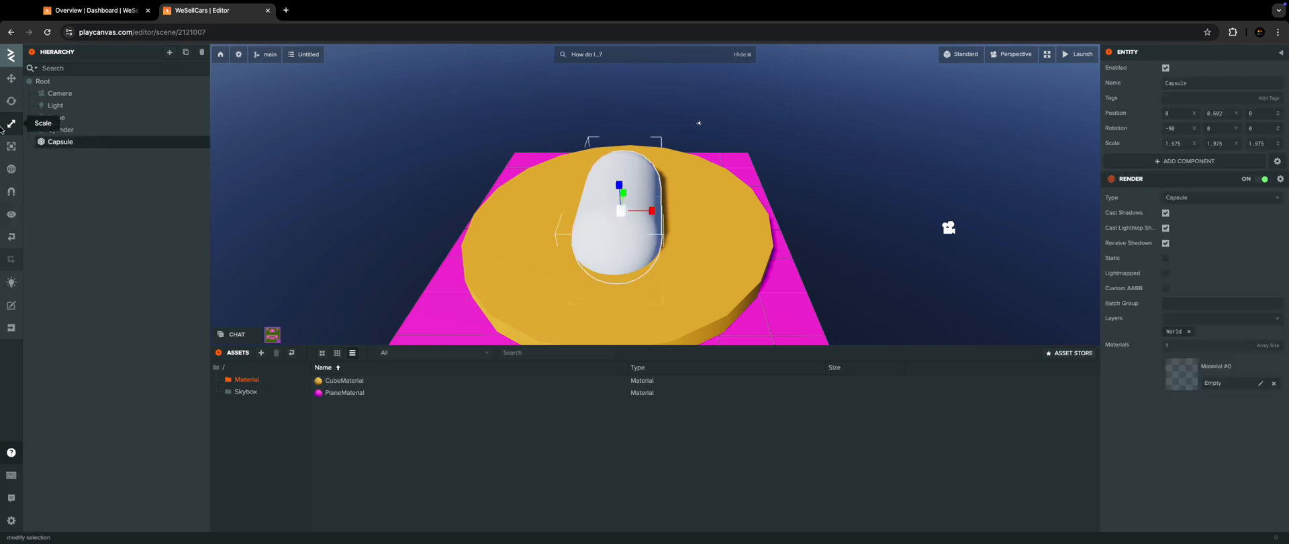
{"action": "left_click", "coordinate": [12, 79]}
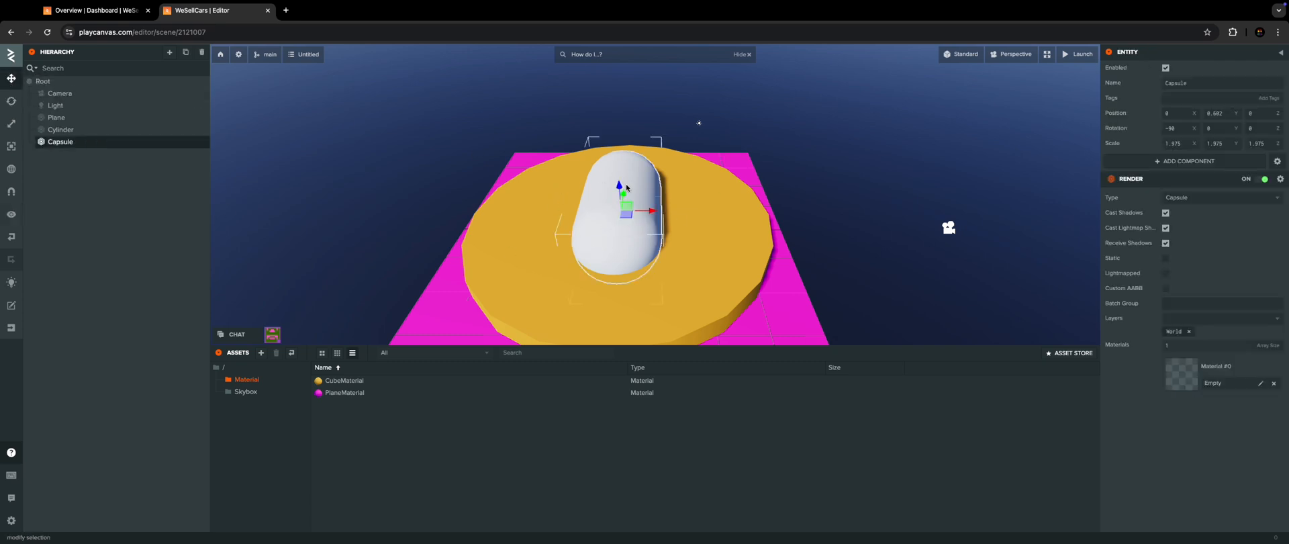
{"action": "left_click_drag", "start_coordinate": [627, 189], "coordinate": [619, 174]}
{"action": "left_click", "coordinate": [858, 163]}
{"action": "left_click_drag", "start_coordinate": [862, 123], "coordinate": [822, 274]}
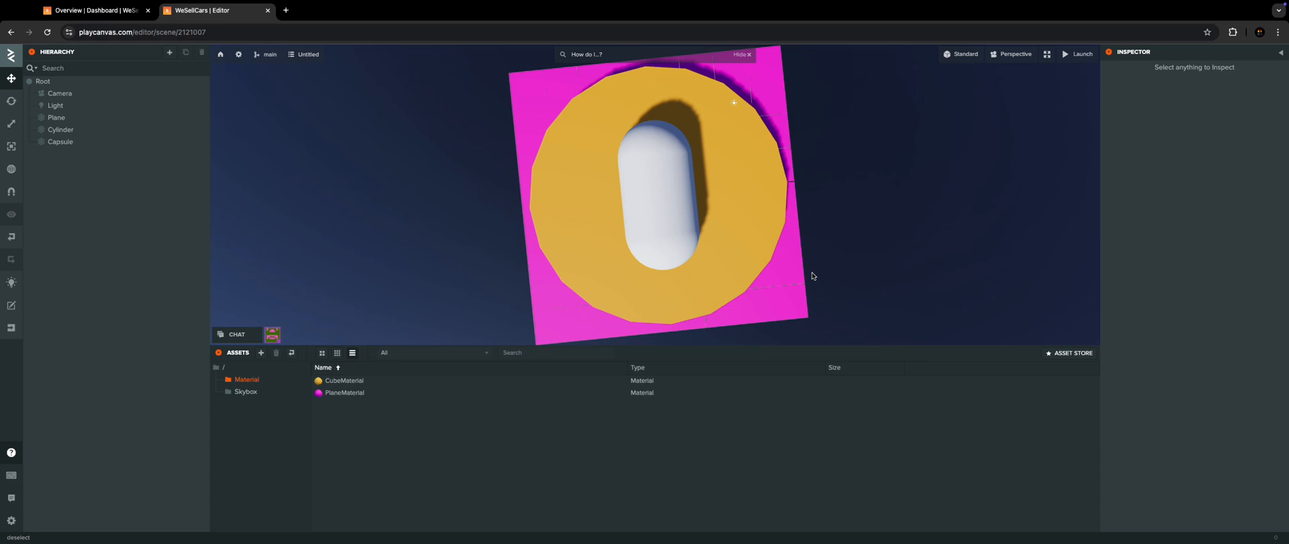
Create a new asset folder inside Material and move it out to the root level of the assets
{"action": "left_click", "coordinate": [255, 382]}
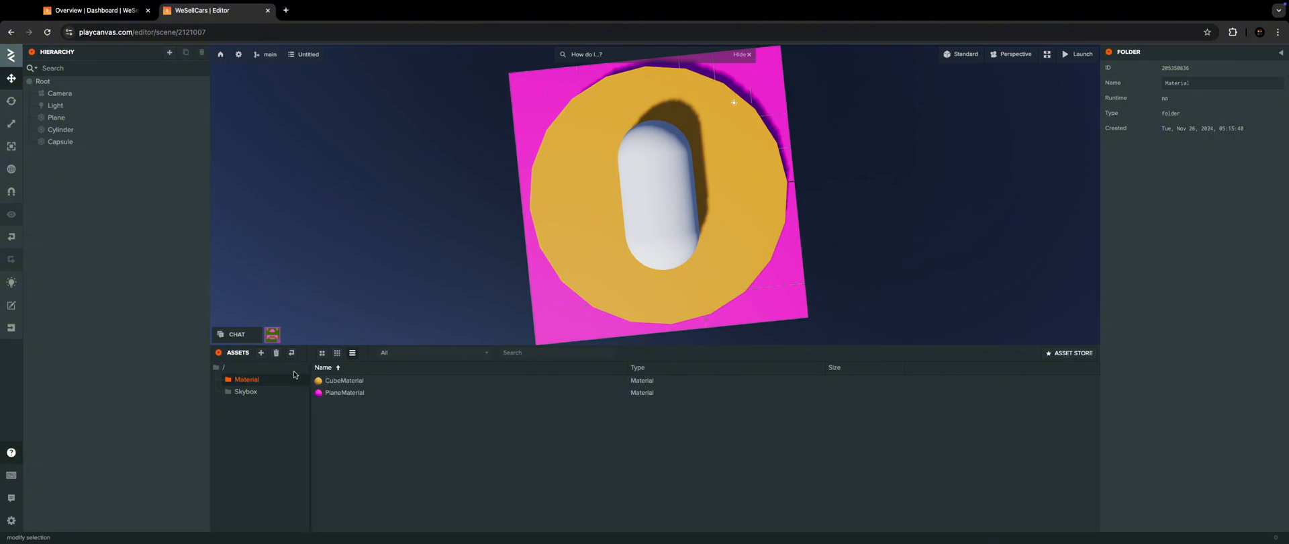
{"action": "left_click", "coordinate": [262, 354]}
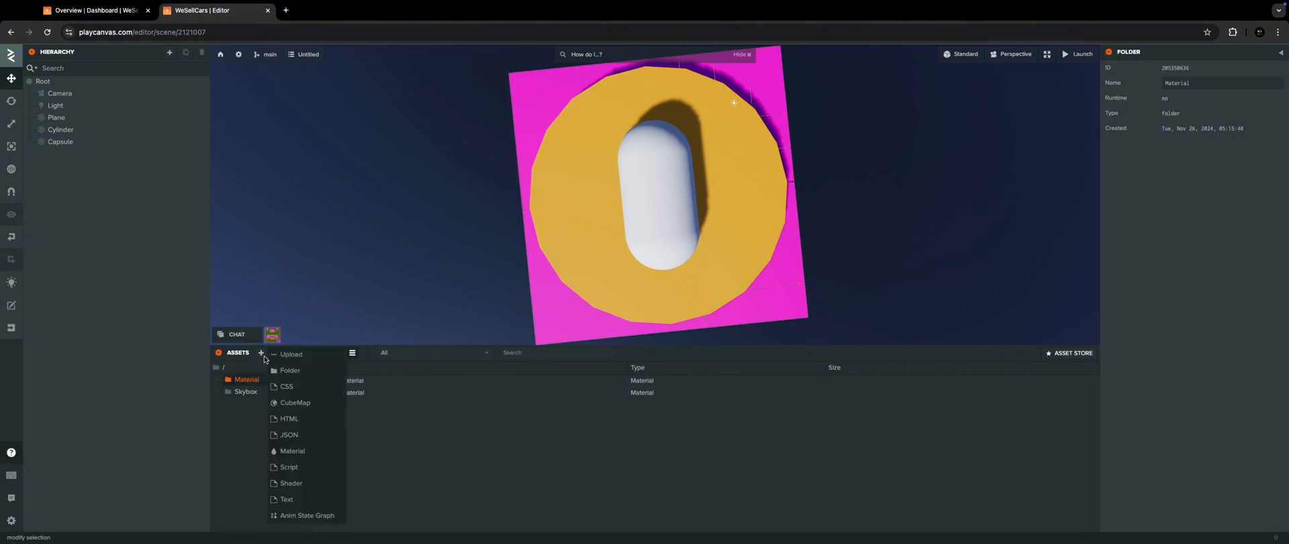
{"action": "left_click", "coordinate": [302, 378]}
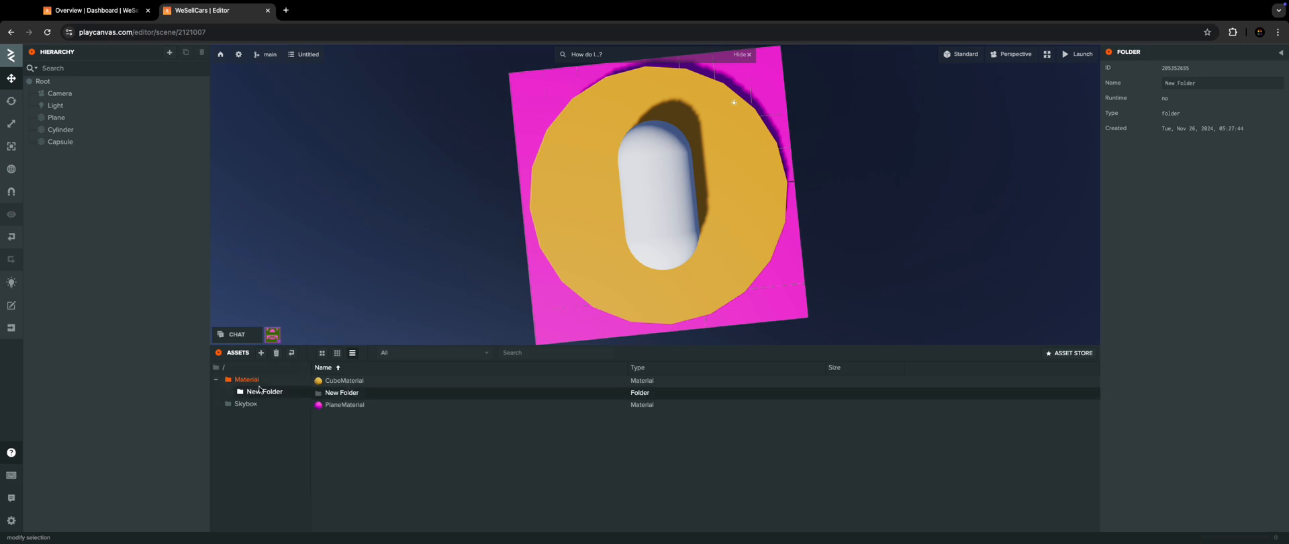
{"action": "left_click_drag", "start_coordinate": [259, 389], "coordinate": [231, 373]}
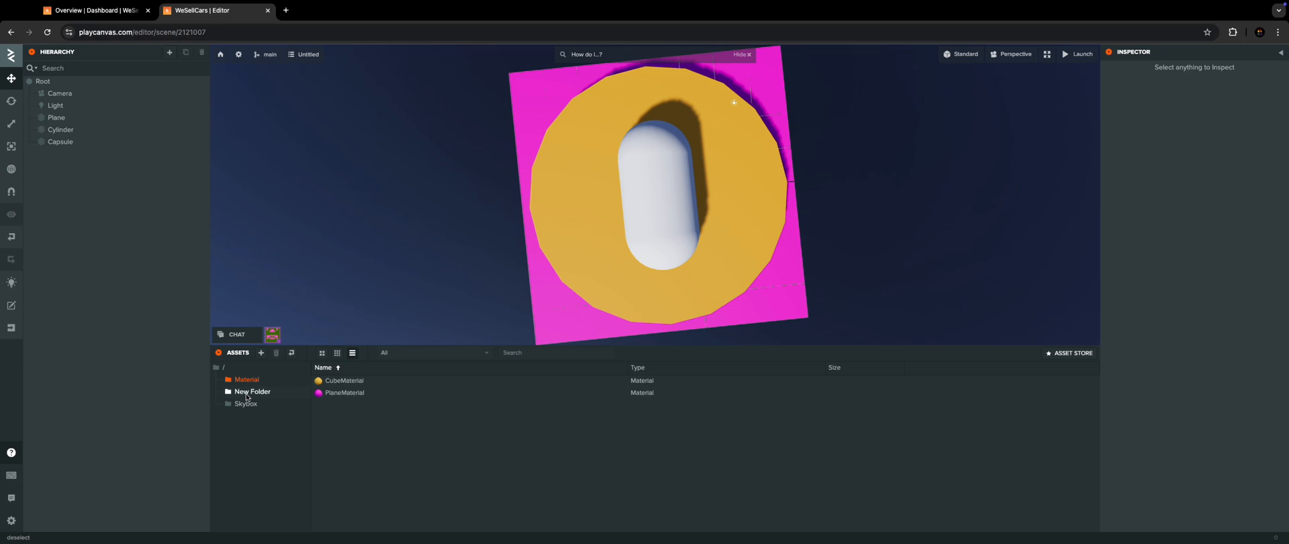
Rename the new asset folder to Textures
{"action": "left_click", "coordinate": [246, 397]}
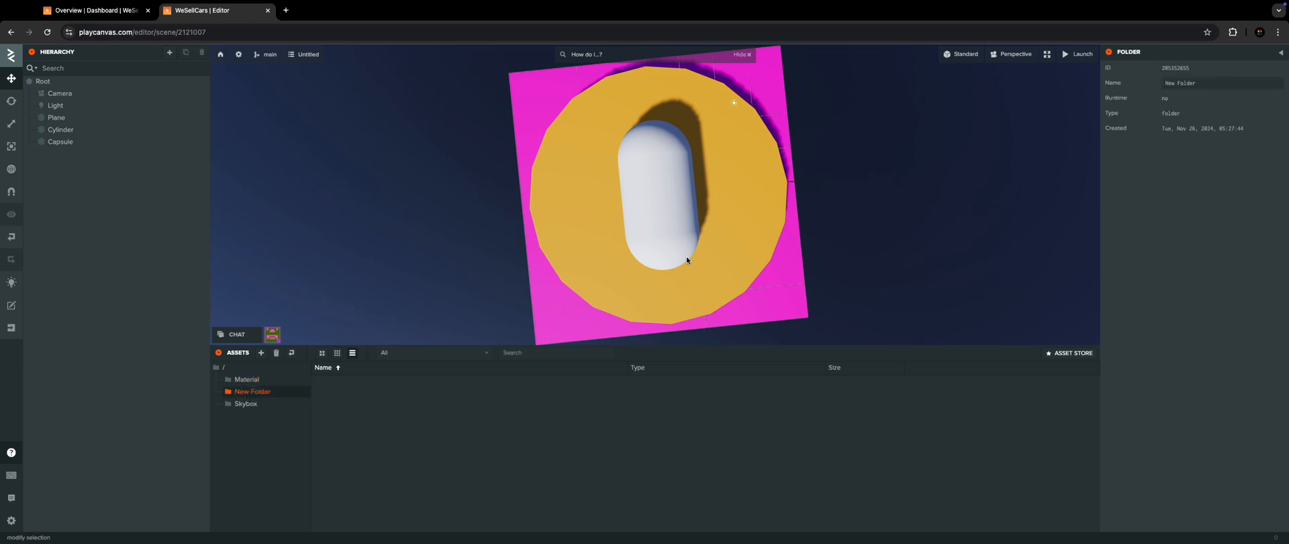
{"action": "left_click", "coordinate": [1186, 82]}
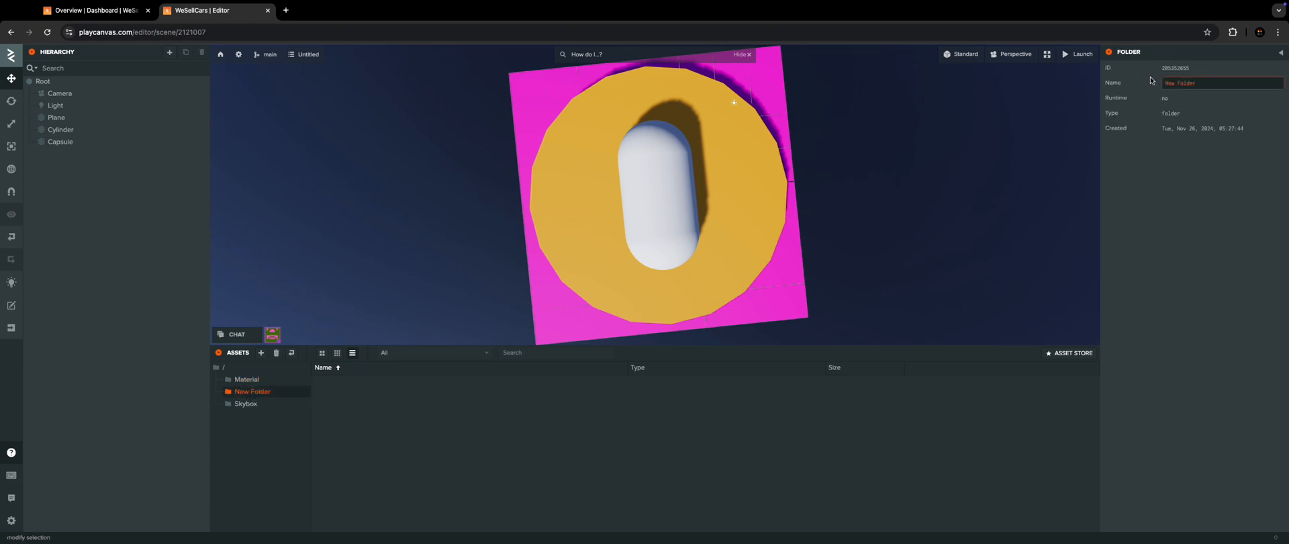
{"action": "type", "text": "Textures"}
{"action": "key", "text": "Return"}
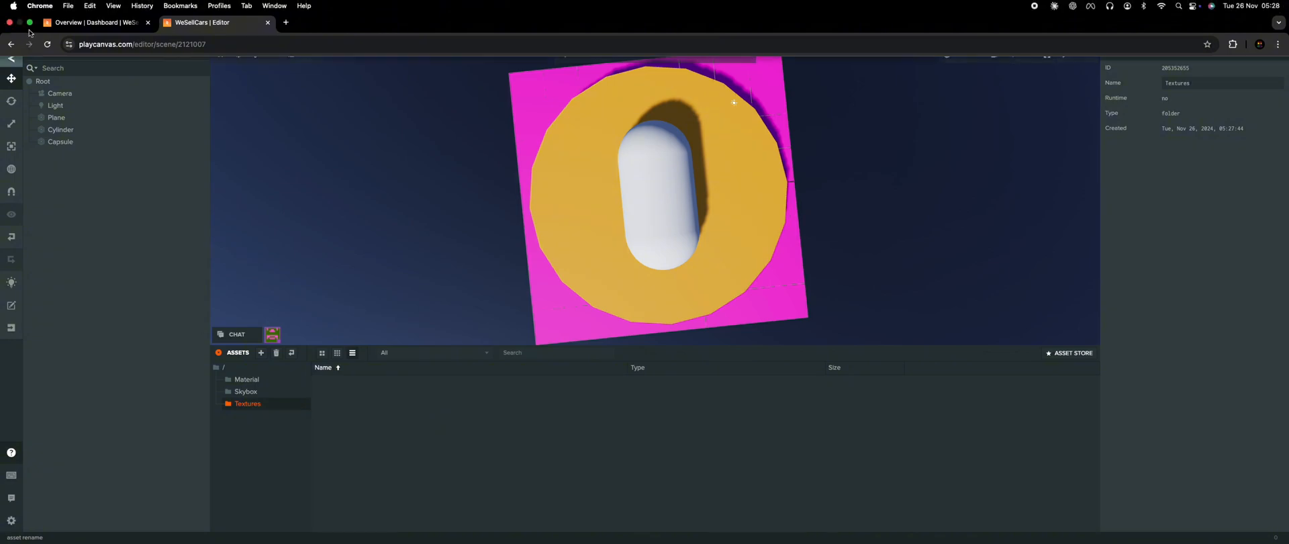
Upload Paint.jpg from the Finder Downloads folder into the Textures asset folder
{"action": "left_click", "coordinate": [32, 30]}
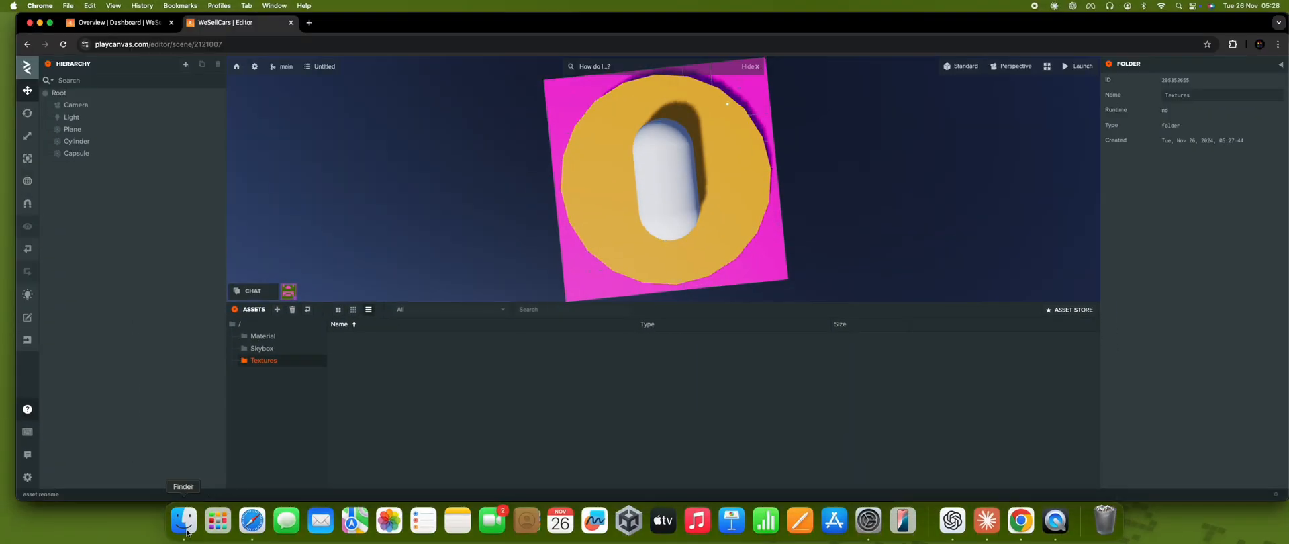
{"action": "left_click", "coordinate": [185, 527]}
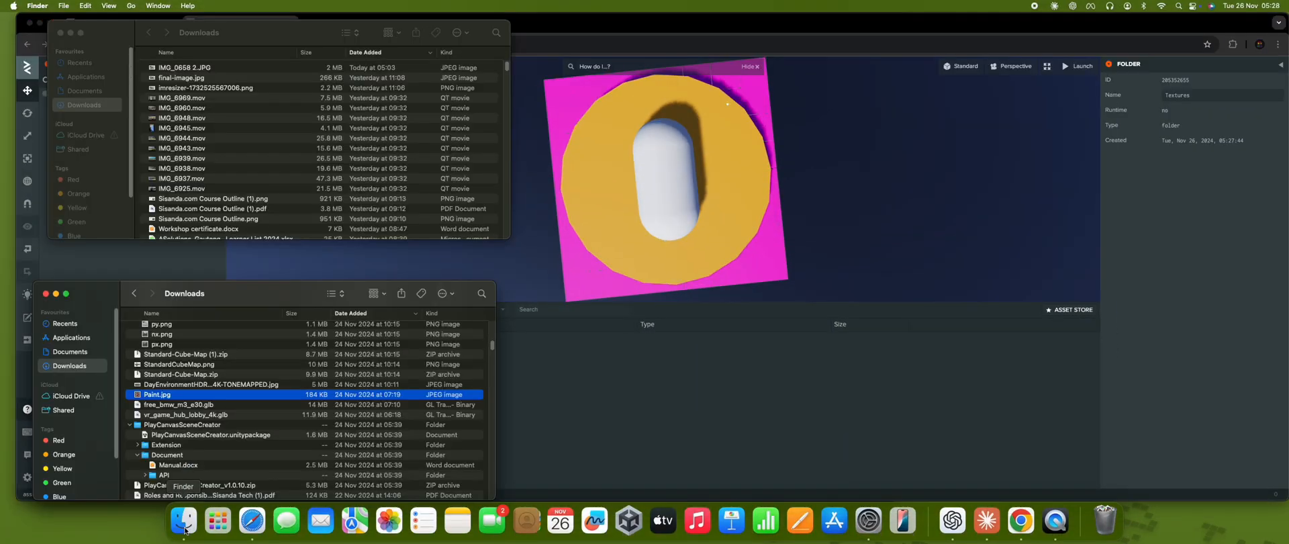
{"action": "left_click", "coordinate": [149, 396]}
{"action": "left_click_drag", "start_coordinate": [149, 396], "coordinate": [608, 419]}
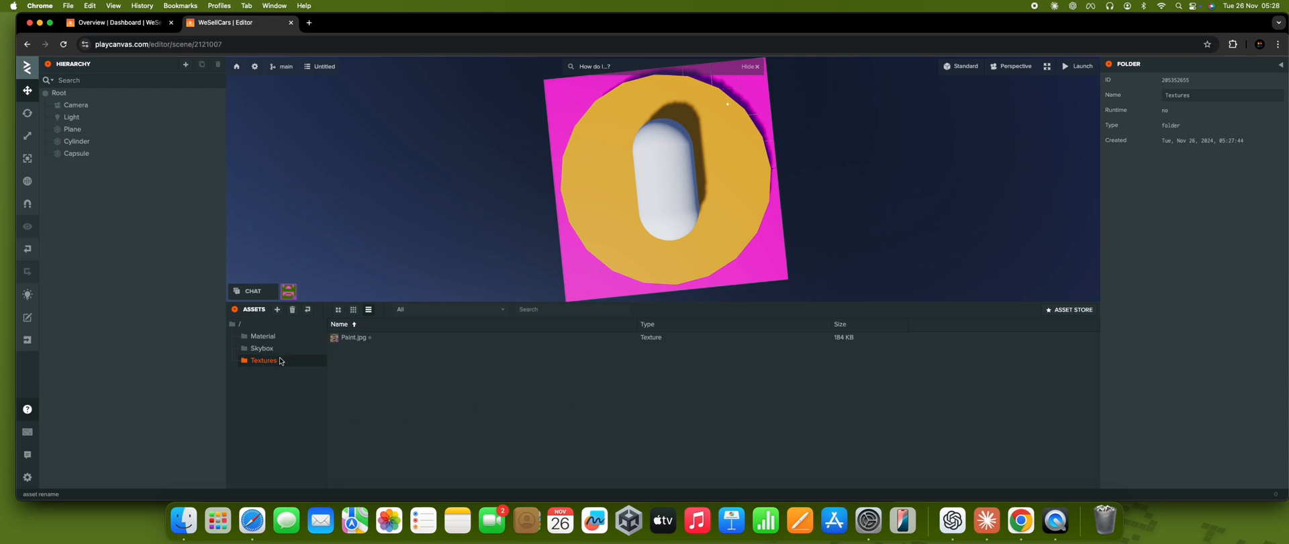
Create a new material in the Material folder and name it GN Material
{"action": "left_click", "coordinate": [266, 338]}
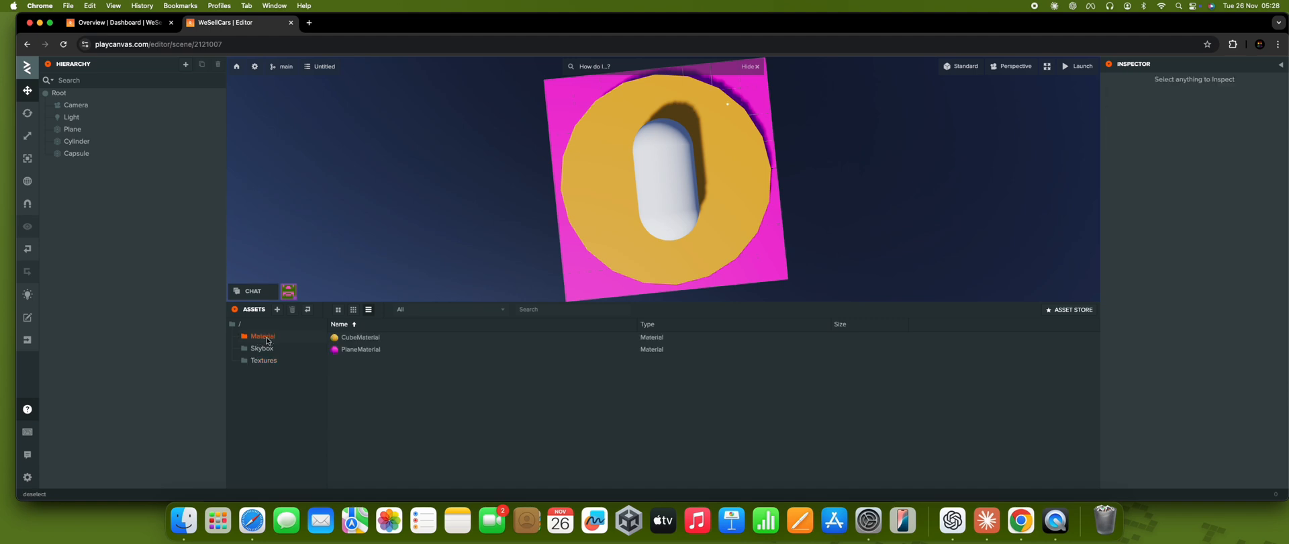
{"action": "right_click", "coordinate": [368, 366]}
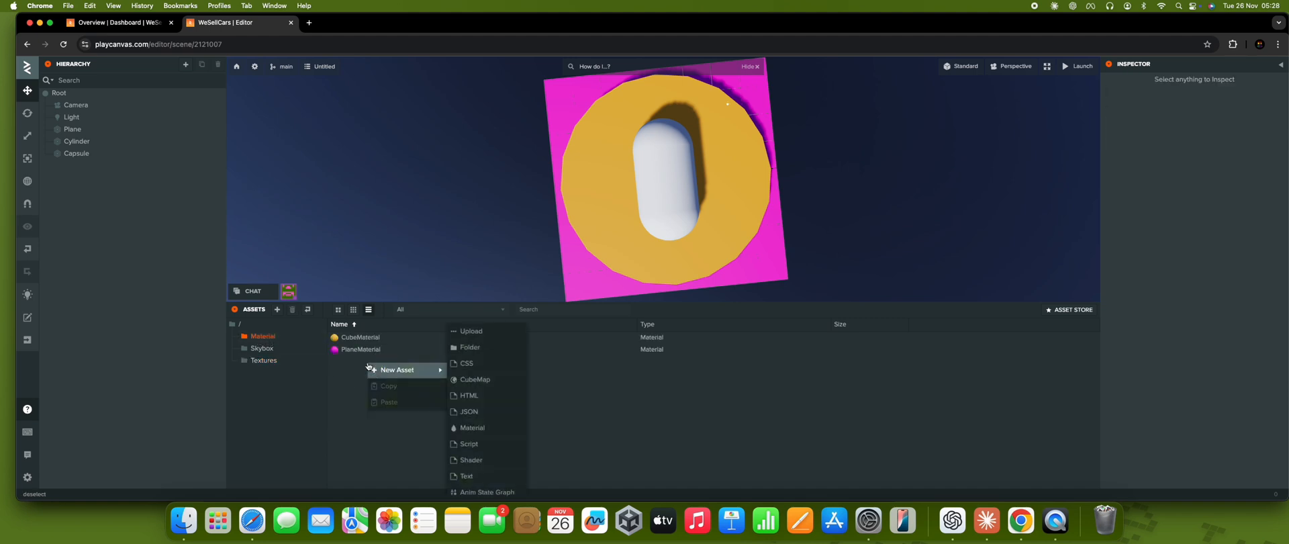
{"action": "left_click", "coordinate": [494, 430]}
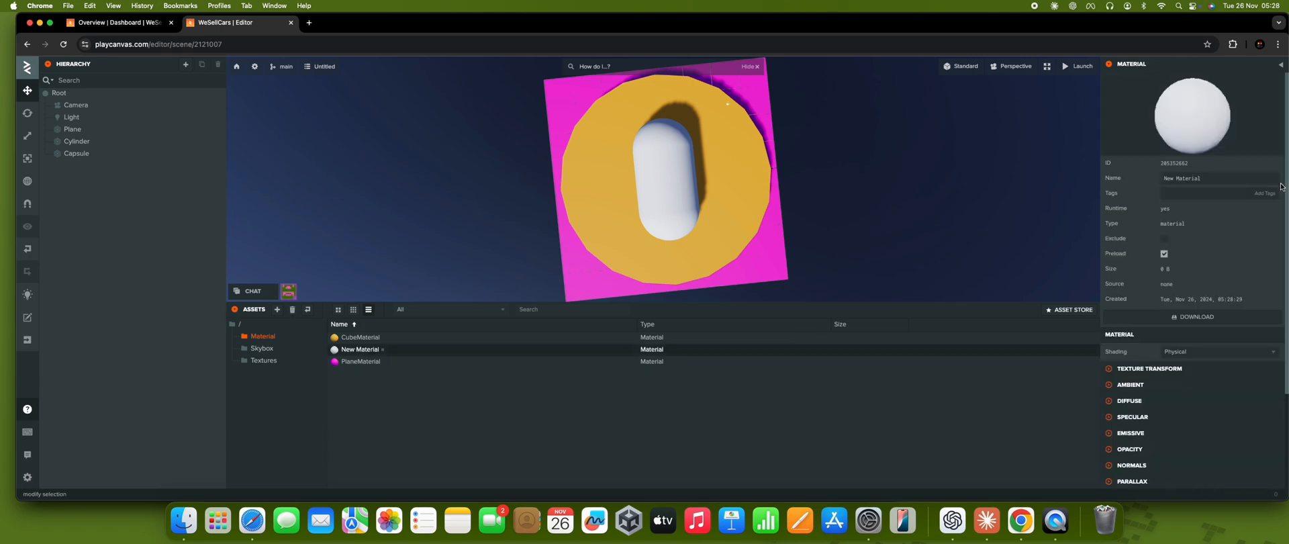
{"action": "left_click", "coordinate": [1219, 180]}
{"action": "key", "text": "super+a"}
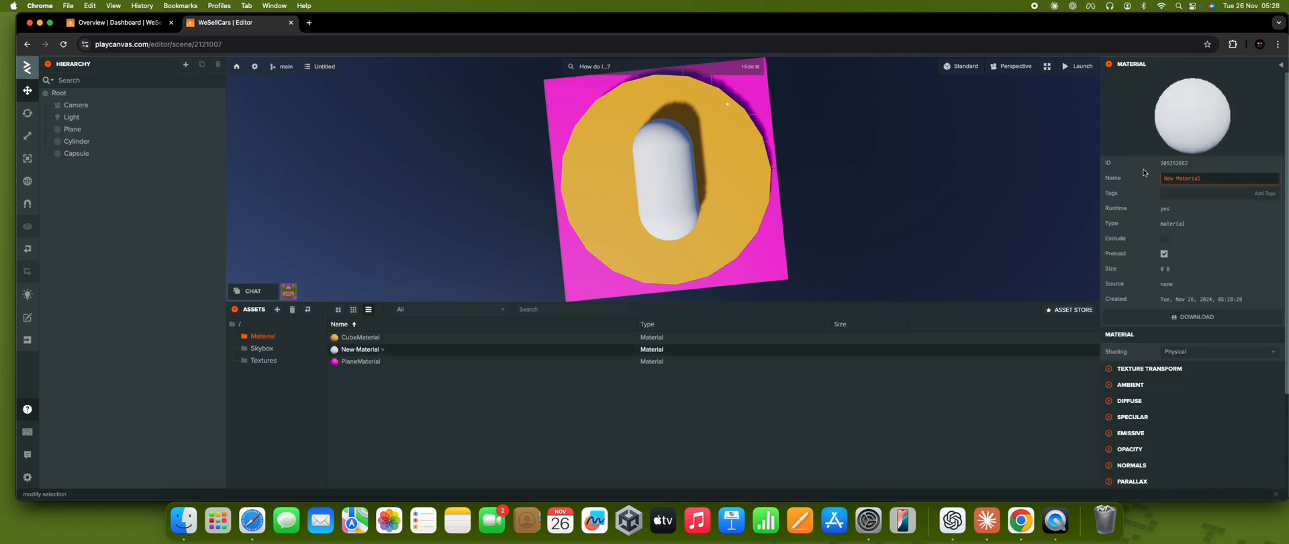
{"action": "type", "text": "G"}
{"action": "type", "text": "l"}
{"action": "key", "text": "Return"}
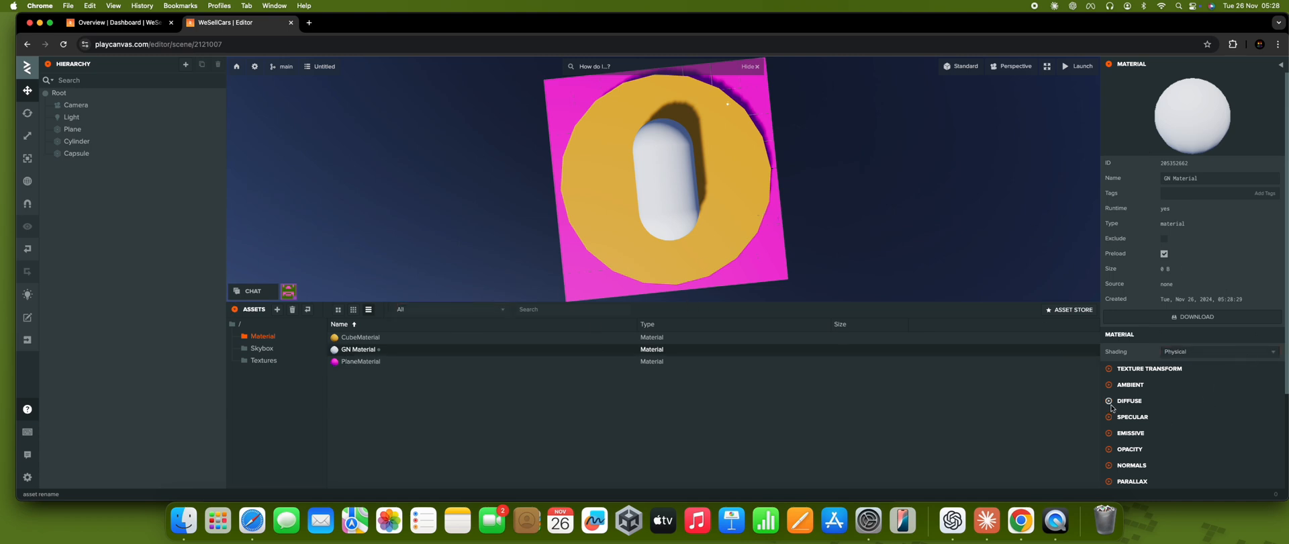
Assign the Paint.jpg texture from the Textures folder as the diffuse map of GN Material
{"action": "left_click", "coordinate": [1112, 403]}
{"action": "scroll", "coordinate": [1155, 349], "scroll_direction": "down", "scroll_amount": 3}
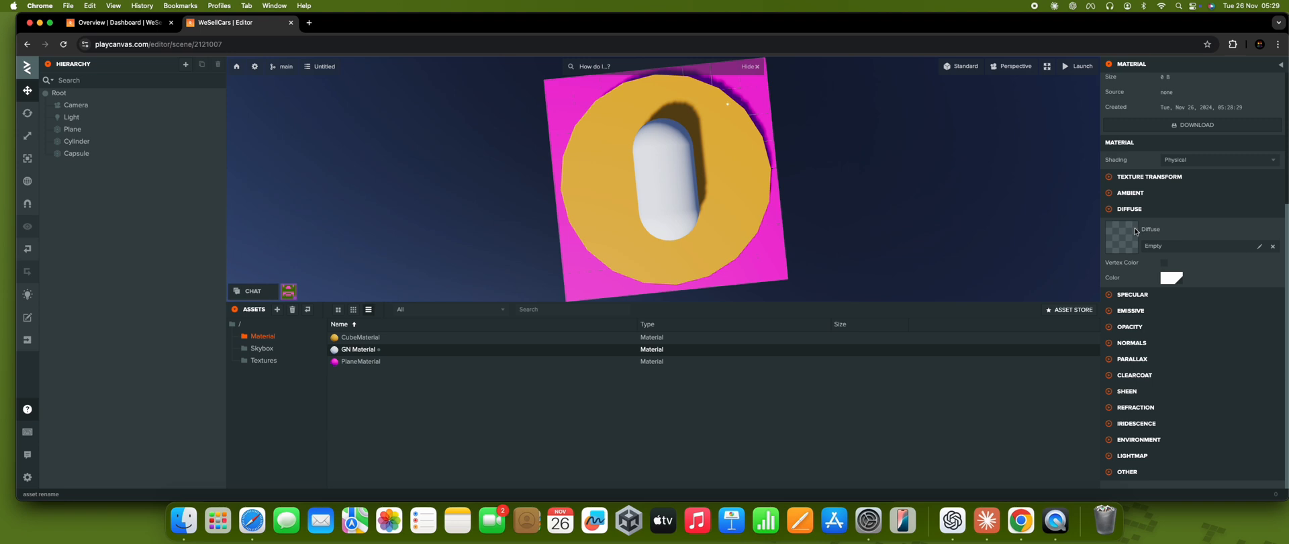
{"action": "left_click", "coordinate": [1258, 247]}
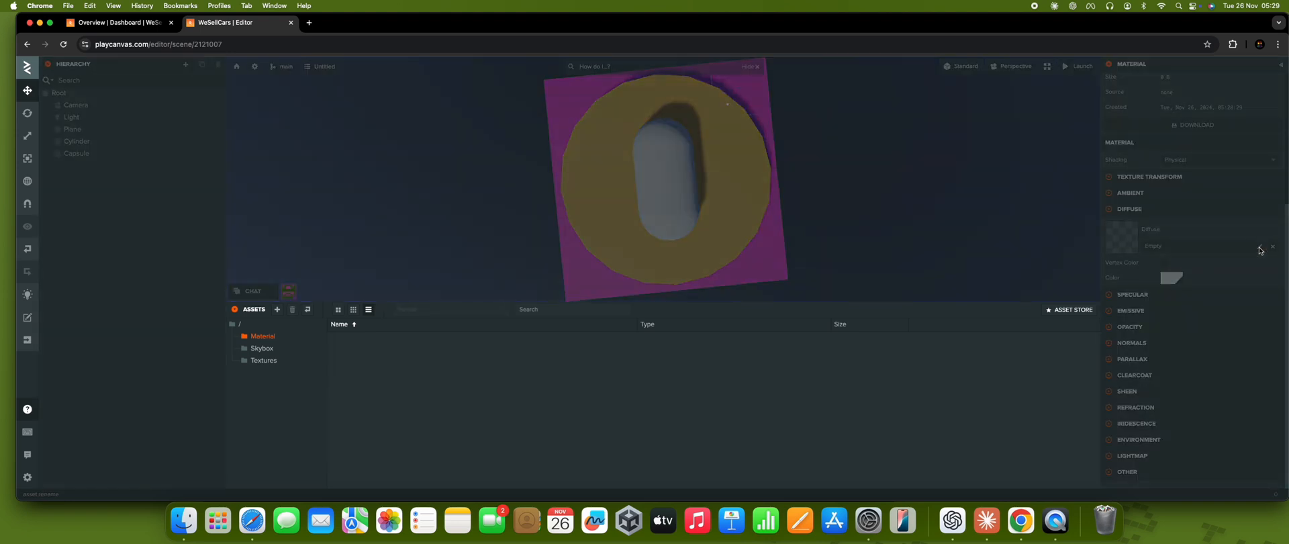
{"action": "left_click", "coordinate": [256, 364]}
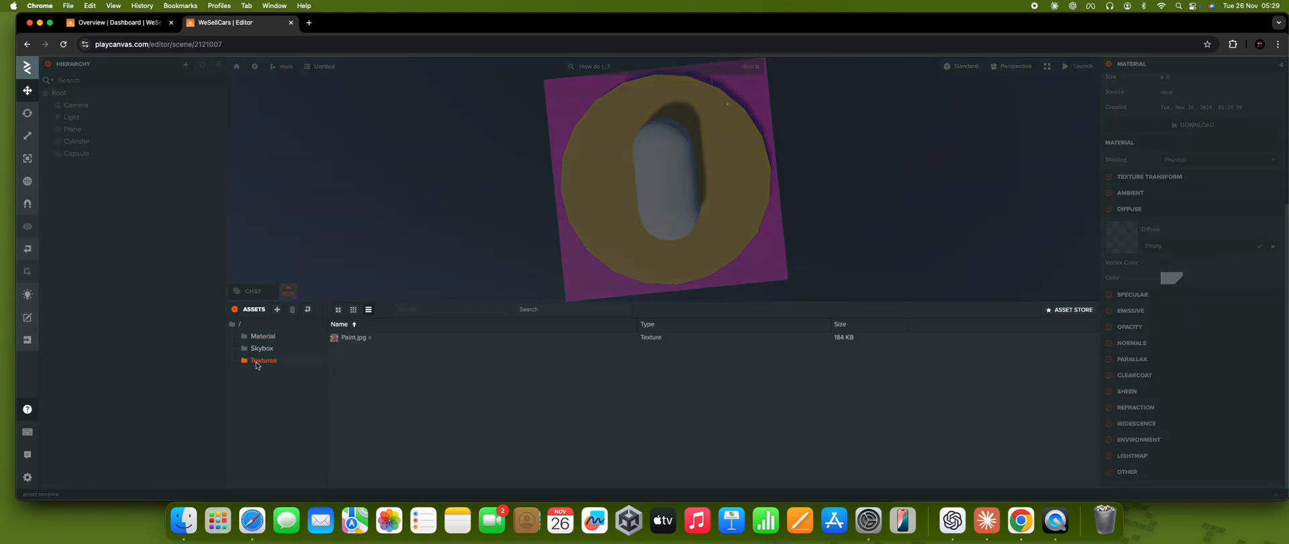
{"action": "left_click", "coordinate": [354, 338]}
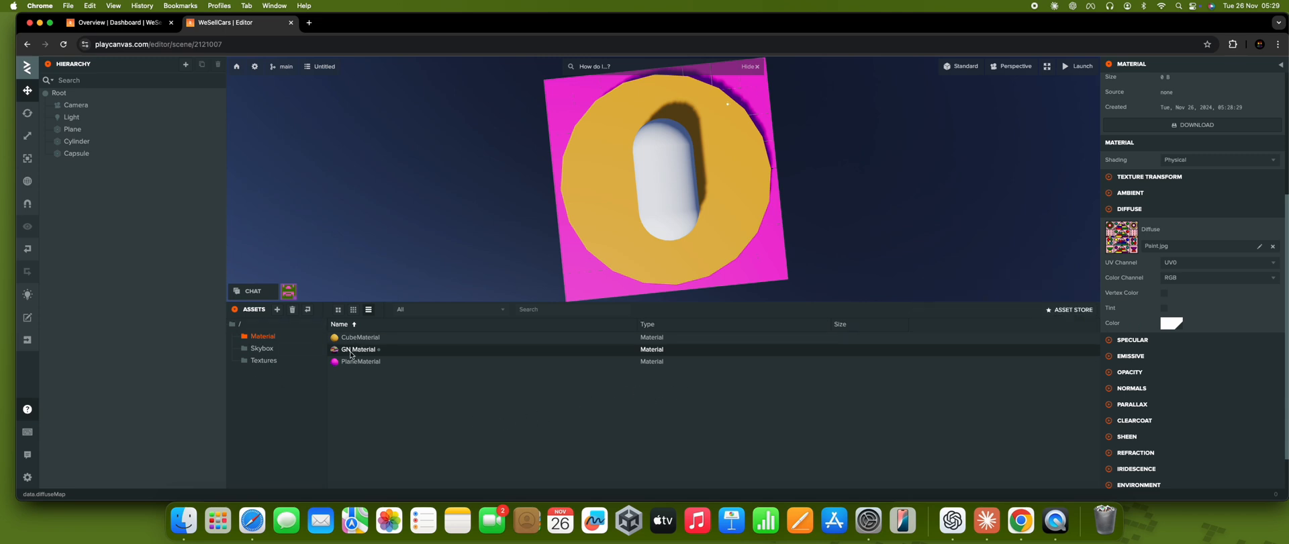
Apply GN Material to the capsule in the scene
{"action": "left_click_drag", "start_coordinate": [351, 354], "coordinate": [651, 196]}
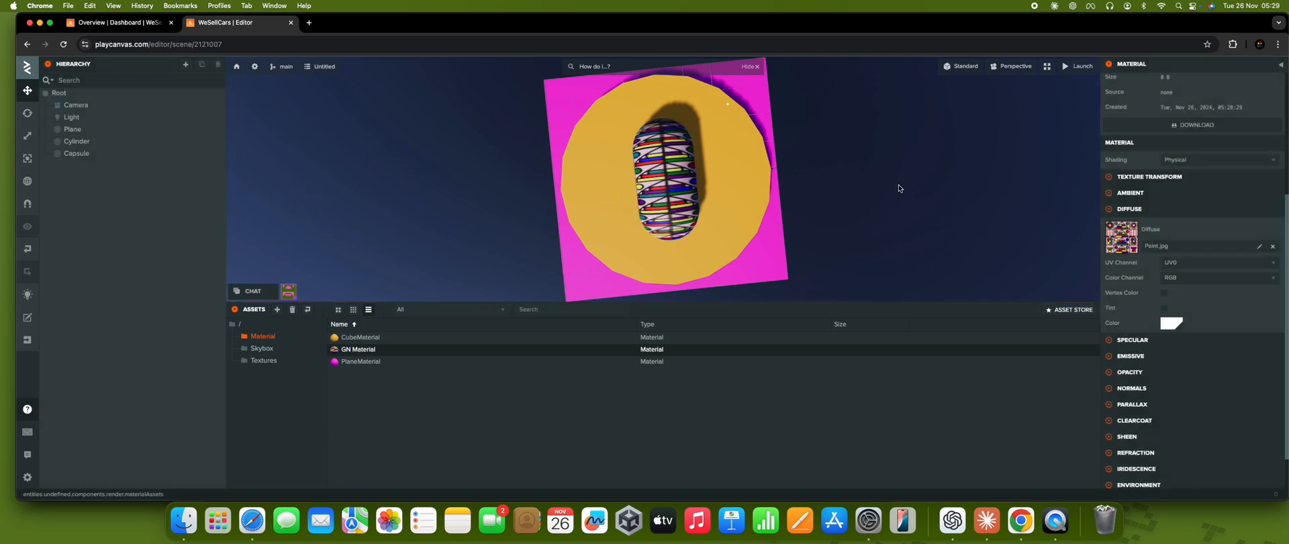
{"action": "scroll", "coordinate": [850, 228], "scroll_direction": "down", "scroll_amount": 2}
{"action": "scroll", "coordinate": [850, 228], "scroll_direction": "up", "scroll_amount": 1}
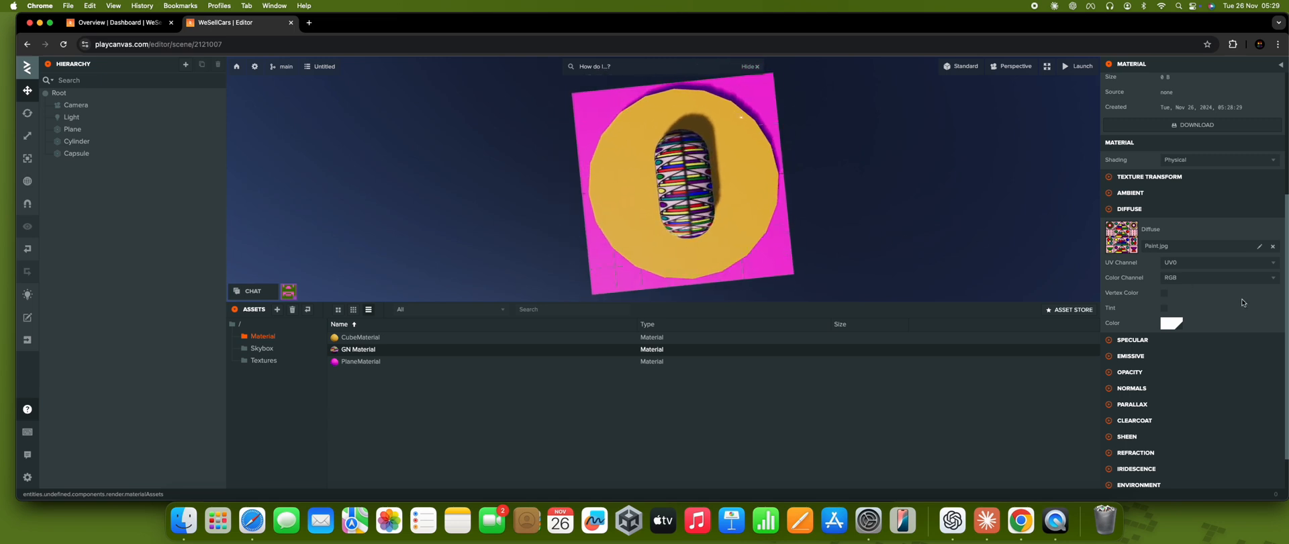
Compare the UV0 and UV1 channels for GN Material's diffuse map on the capsule and set the UV channel to UV1
{"action": "left_click", "coordinate": [1275, 265]}
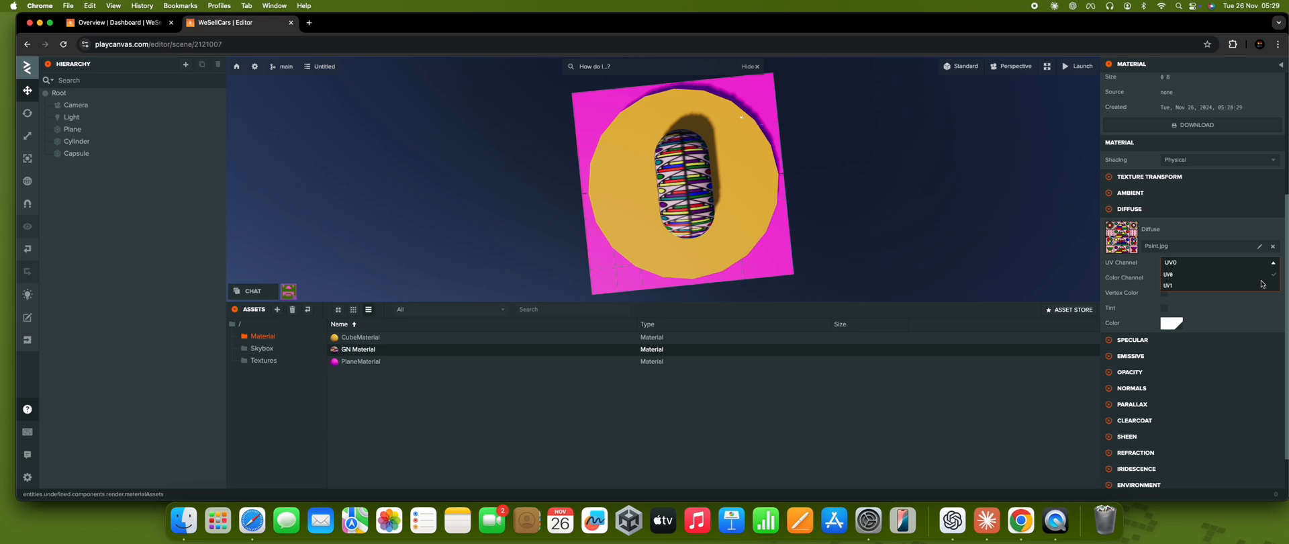
{"action": "left_click", "coordinate": [1262, 285]}
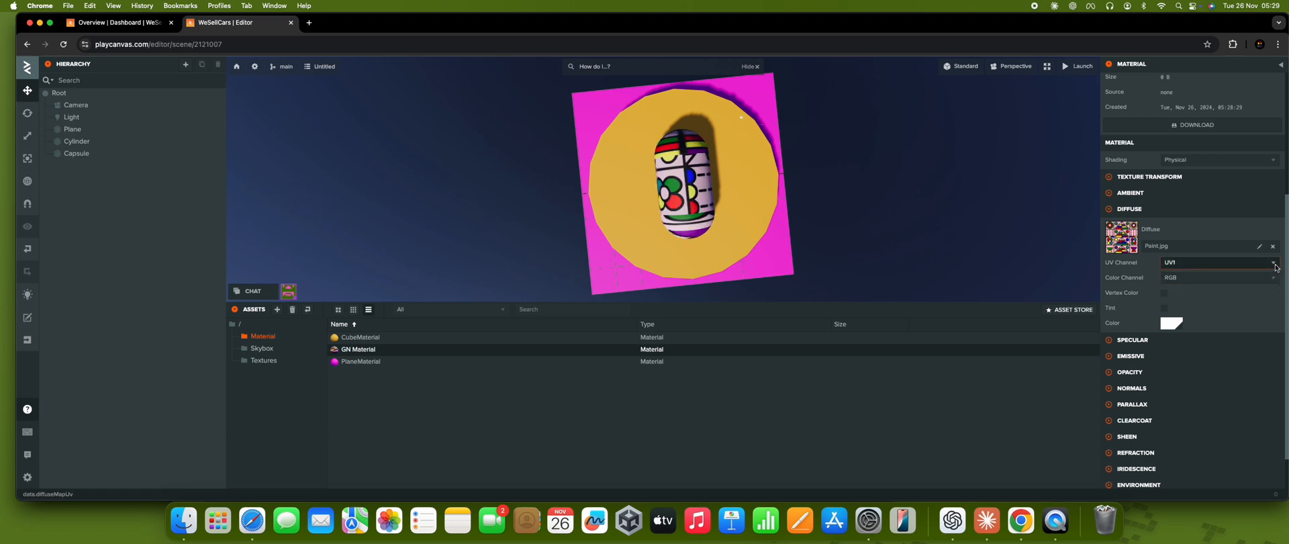
{"action": "left_click", "coordinate": [1275, 264]}
{"action": "left_click", "coordinate": [1244, 278]}
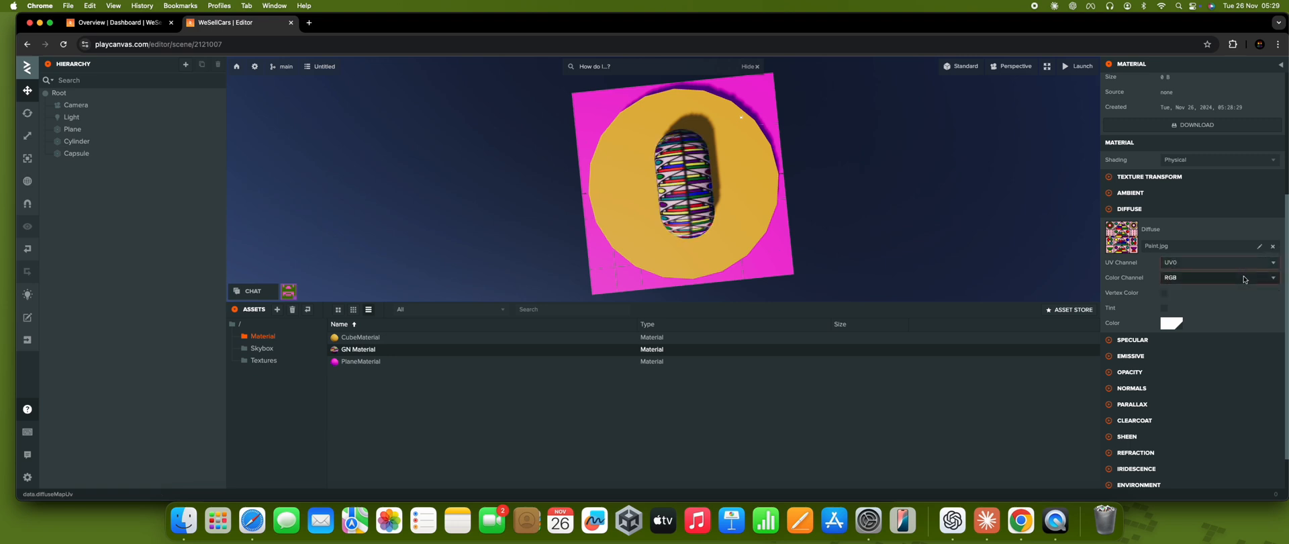
{"action": "left_click", "coordinate": [1263, 264]}
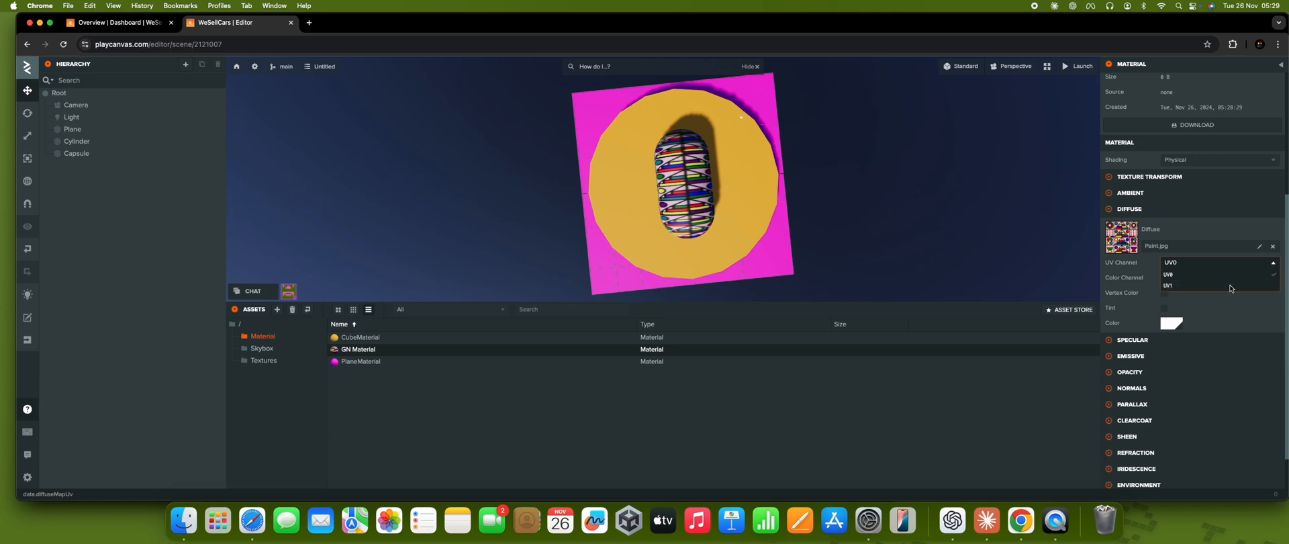
{"action": "left_click", "coordinate": [1231, 286]}
{"action": "scroll", "coordinate": [777, 276], "scroll_direction": "down", "scroll_amount": 3}
{"action": "scroll", "coordinate": [777, 276], "scroll_direction": "up", "scroll_amount": 5}
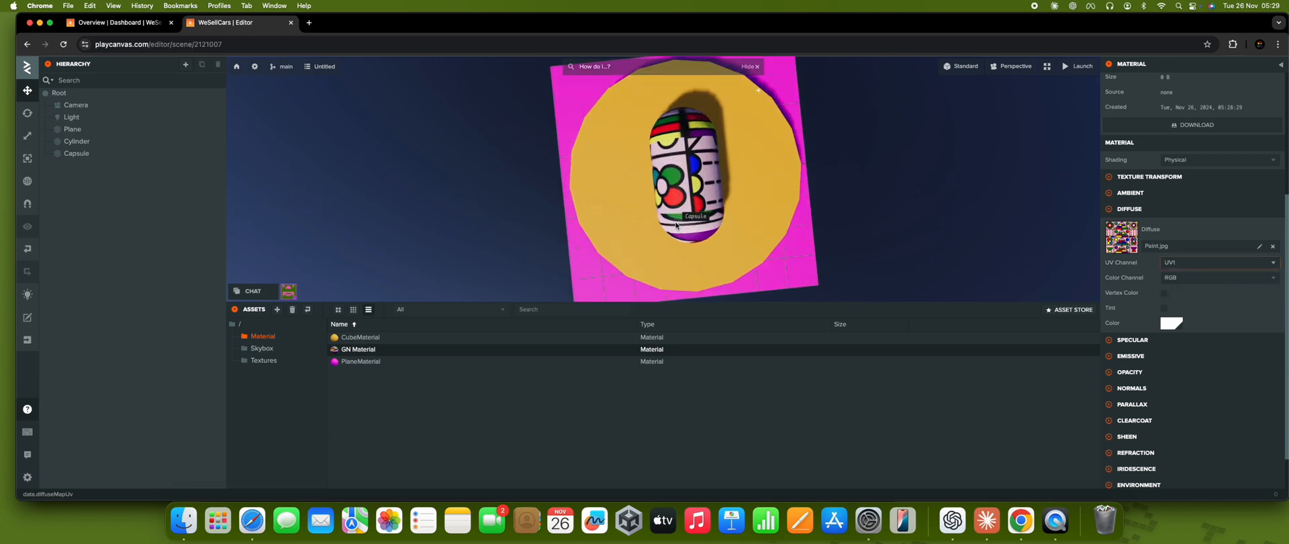
{"action": "left_click_drag", "start_coordinate": [777, 276], "coordinate": [814, 224]}
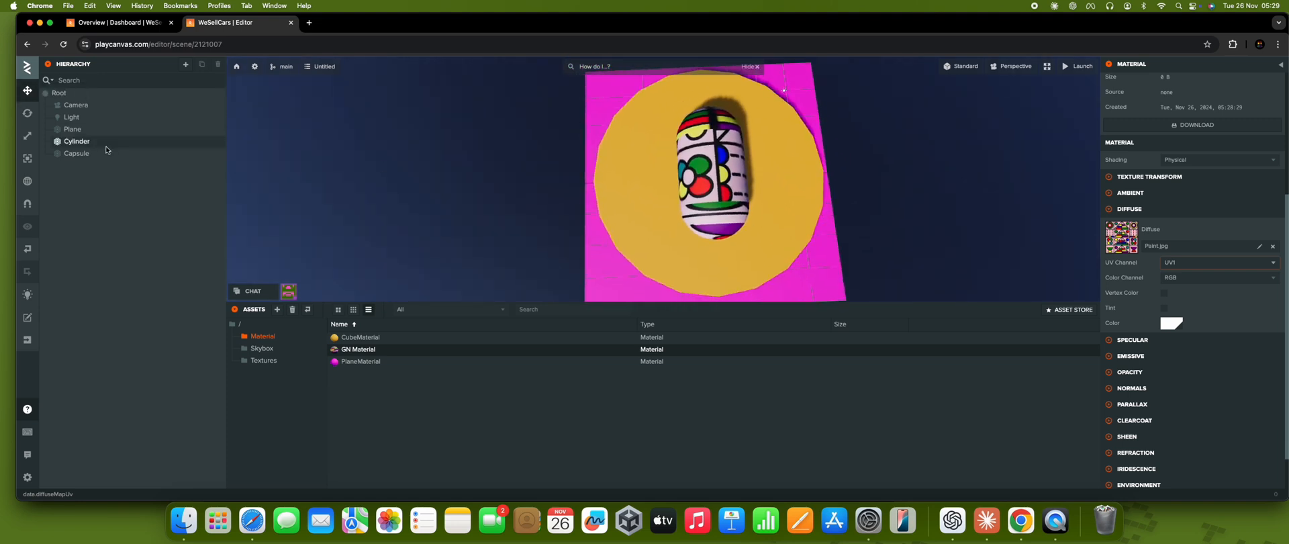
{"action": "left_click", "coordinate": [76, 142]}
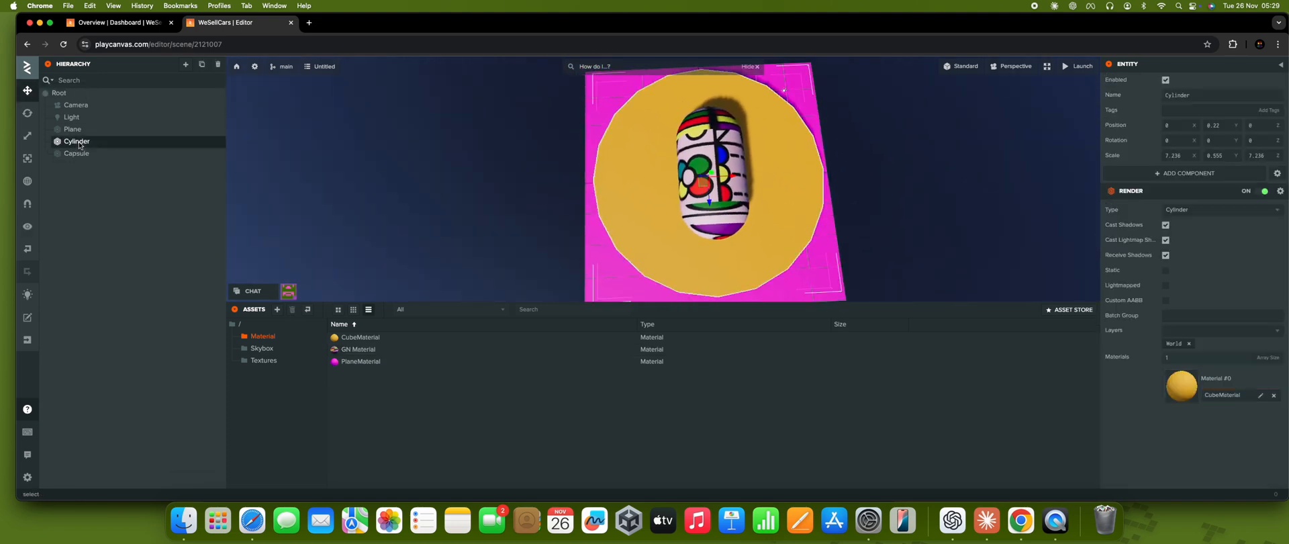
{"action": "left_click", "coordinate": [27, 112]}
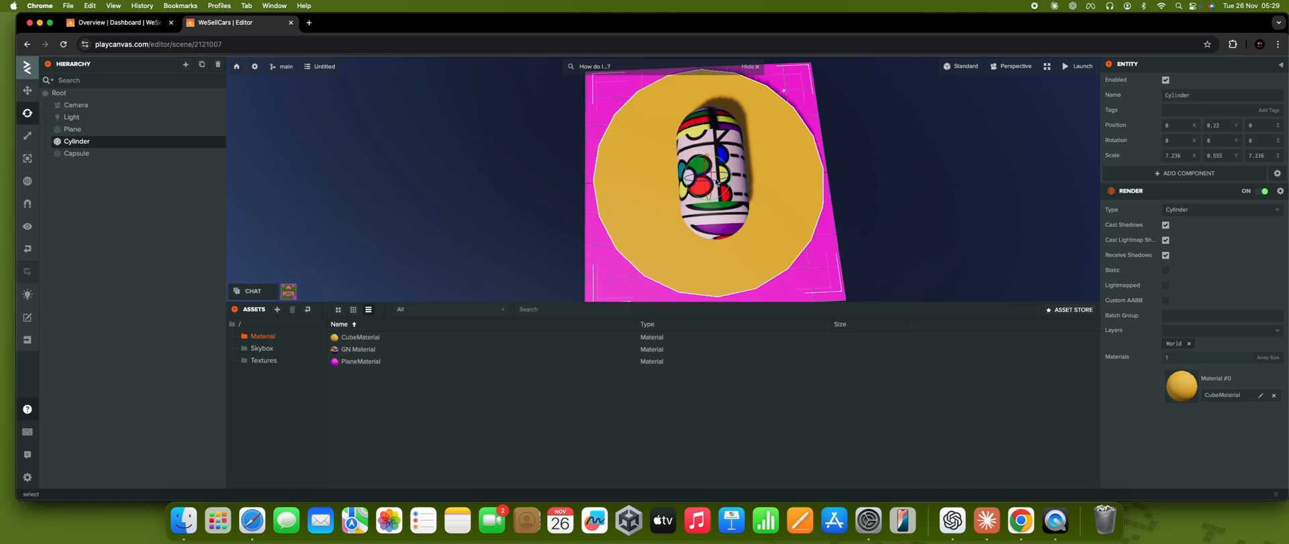
{"action": "left_click_drag", "start_coordinate": [688, 180], "coordinate": [734, 211]}
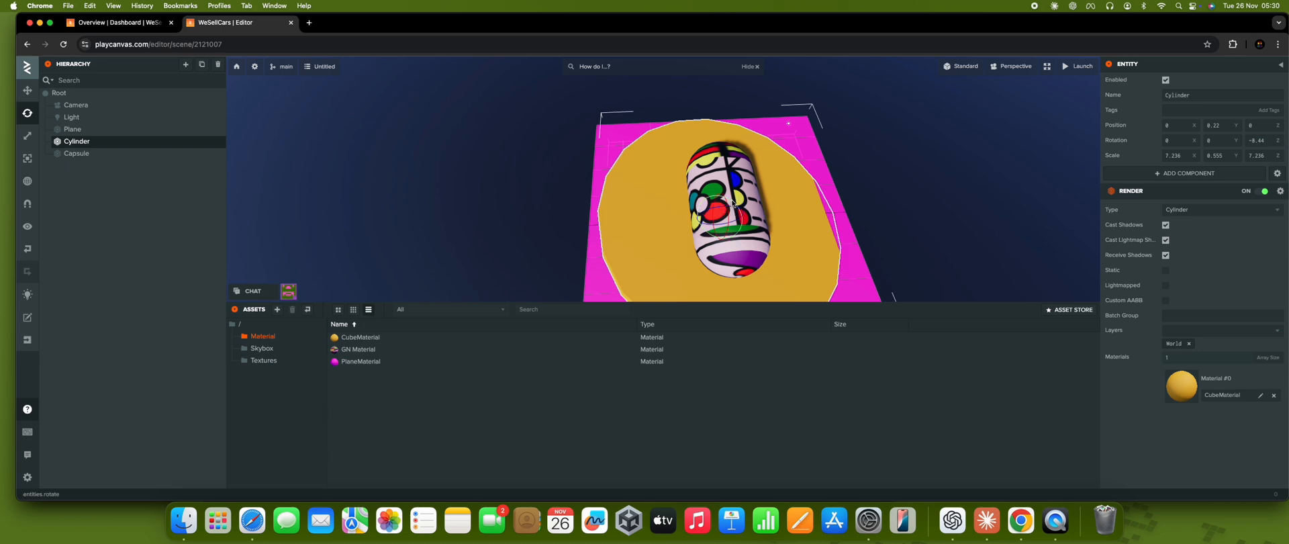
{"action": "key", "text": "ctrl+z"}
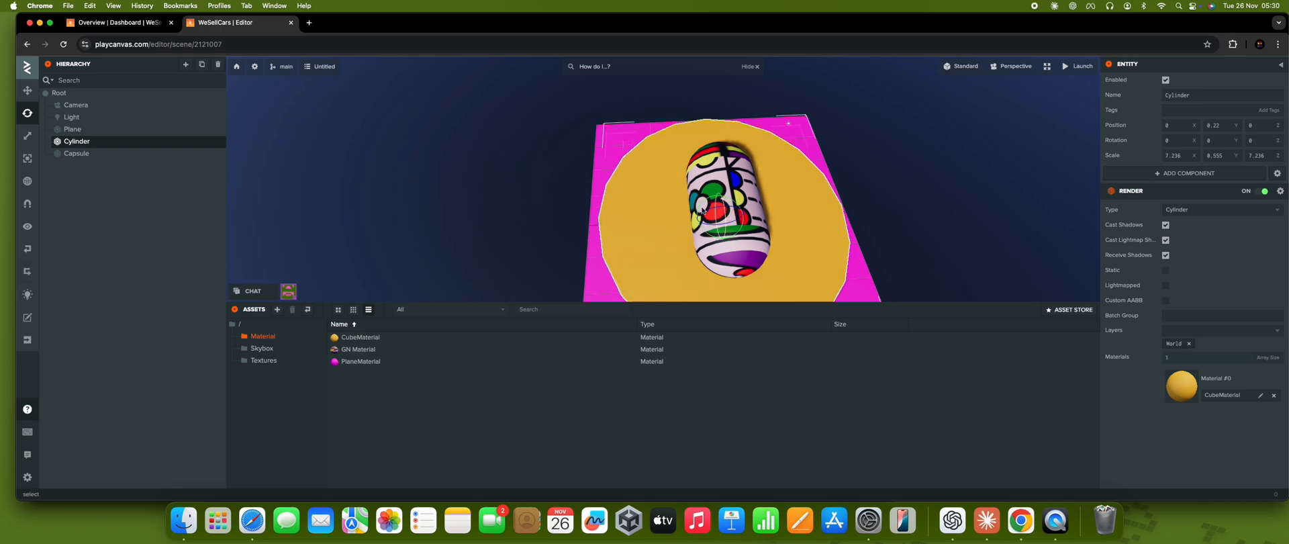
Rotate the capsule about its long axis so the texture's flower motif faces upward, and deselect it
{"action": "left_click", "coordinate": [79, 153]}
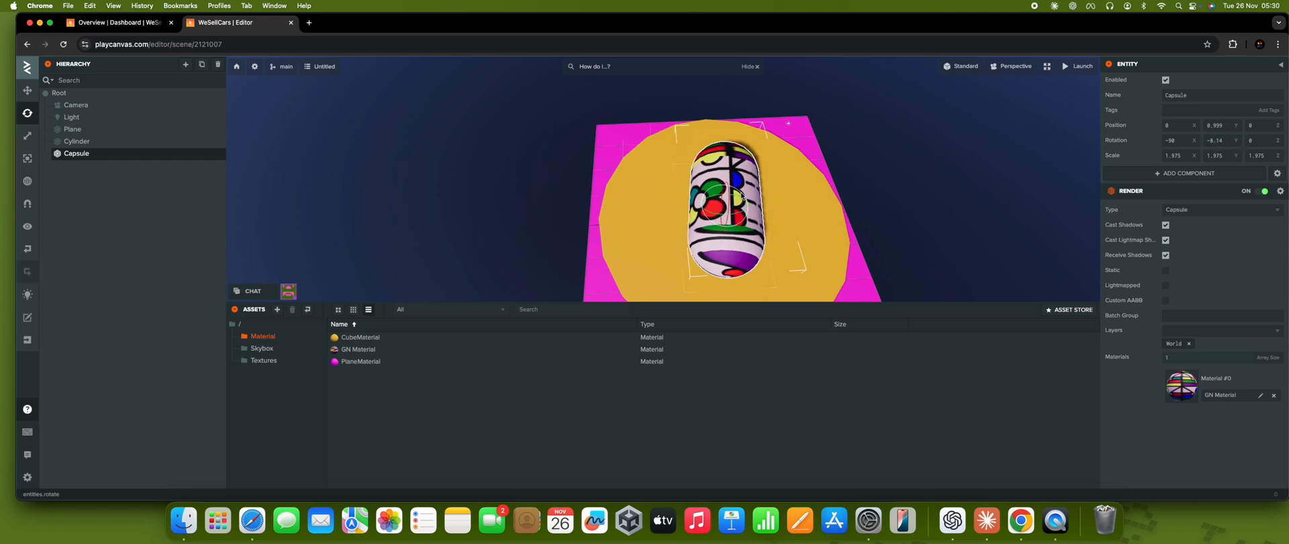
{"action": "left_click_drag", "start_coordinate": [880, 223], "coordinate": [820, 101]}
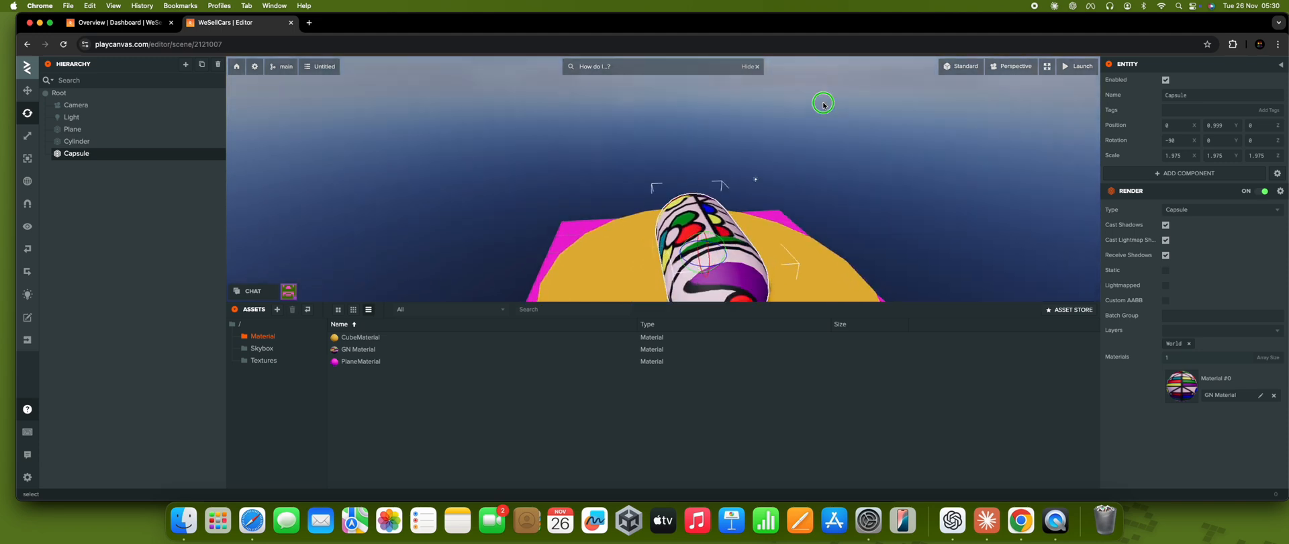
{"action": "left_click", "coordinate": [824, 103]}
{"action": "middle_click_drag", "start_coordinate": [775, 157], "coordinate": [784, 125]}
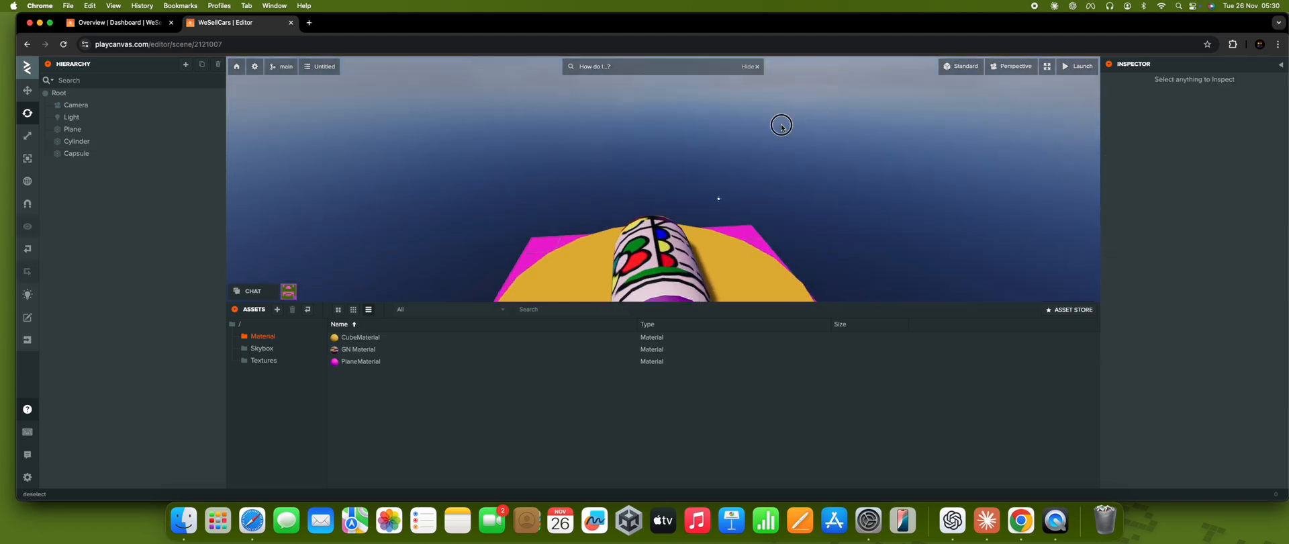
{"action": "left_click", "coordinate": [672, 260]}
{"action": "left_click_drag", "start_coordinate": [672, 260], "coordinate": [558, 181]}
{"action": "left_click", "coordinate": [488, 174]}
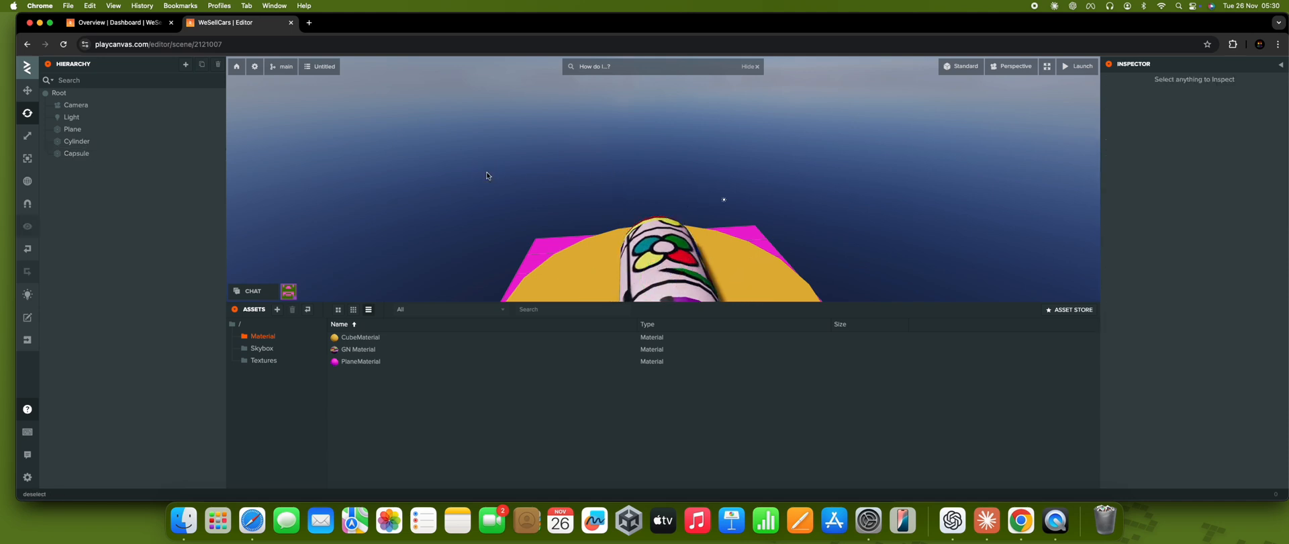
Examine the textured capsule on the cylinder and plane from above, both close up and from farther away
{"action": "scroll", "coordinate": [488, 174], "scroll_direction": "down", "scroll_amount": 5}
{"action": "scroll", "coordinate": [489, 174], "scroll_direction": "up", "scroll_amount": 5}
{"action": "right_click_drag", "start_coordinate": [496, 147], "coordinate": [541, 216]}
{"action": "scroll", "coordinate": [541, 219], "scroll_direction": "down", "scroll_amount": 5}
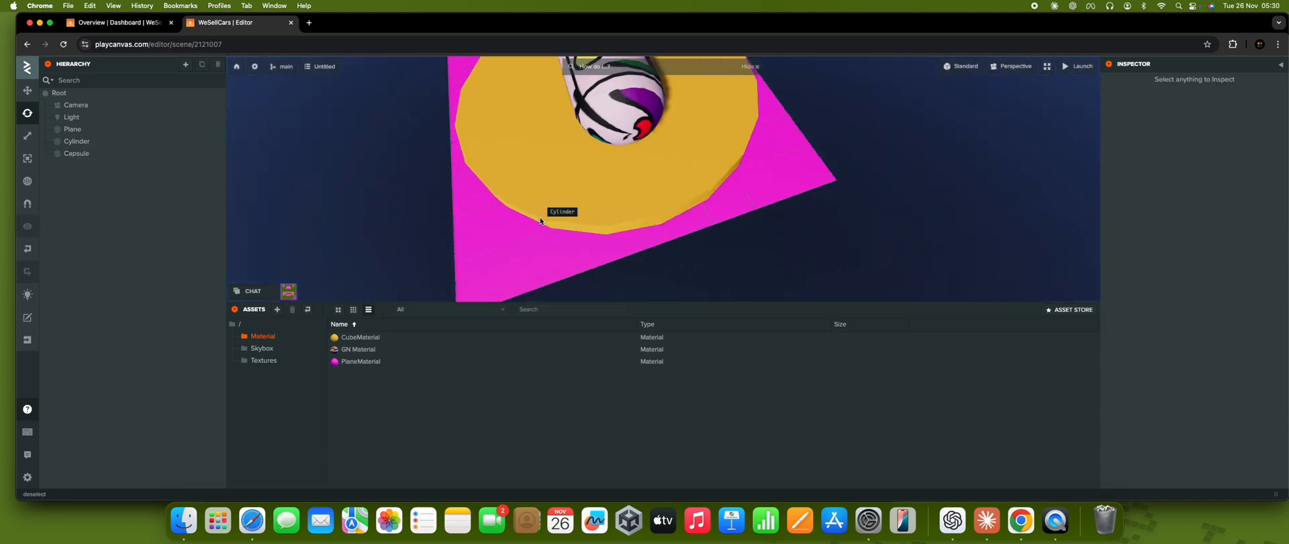
{"action": "left_click_drag", "start_coordinate": [677, 223], "coordinate": [776, 259]}
{"action": "scroll", "coordinate": [779, 255], "scroll_direction": "up", "scroll_amount": 3}
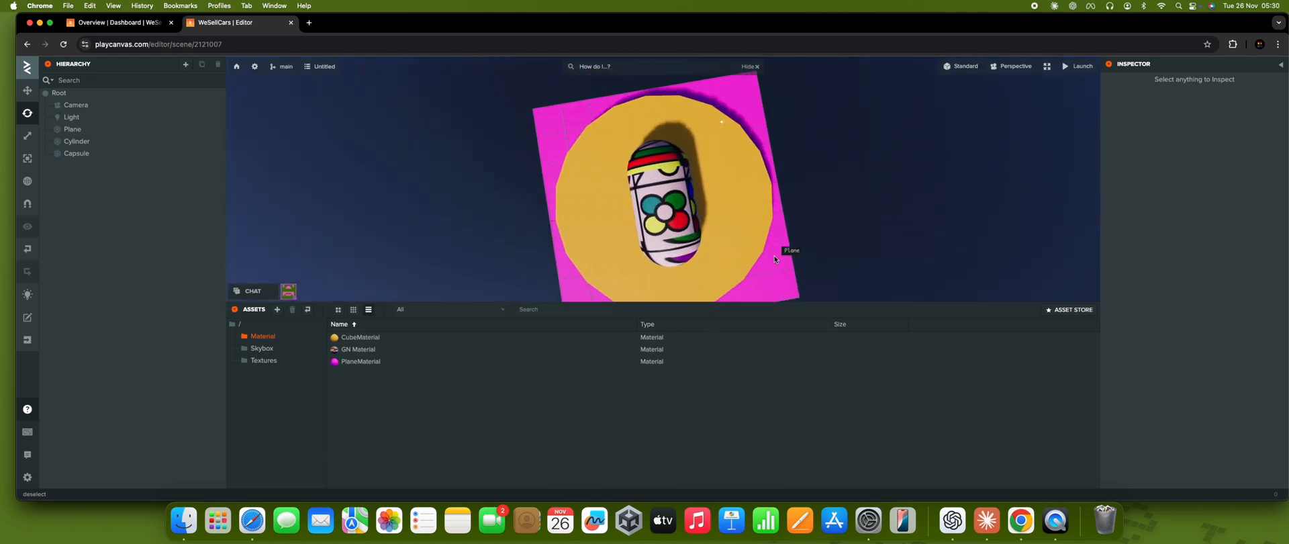
{"action": "scroll", "coordinate": [806, 251], "scroll_direction": "up", "scroll_amount": 3}
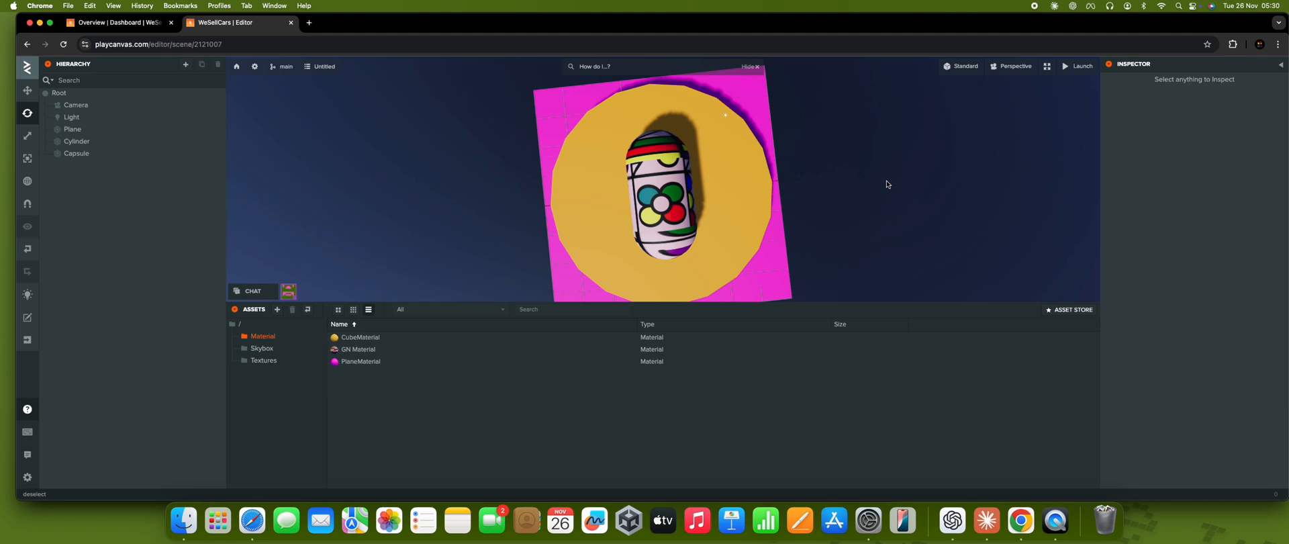
{"action": "scroll", "coordinate": [757, 202], "scroll_direction": "down", "scroll_amount": 5}
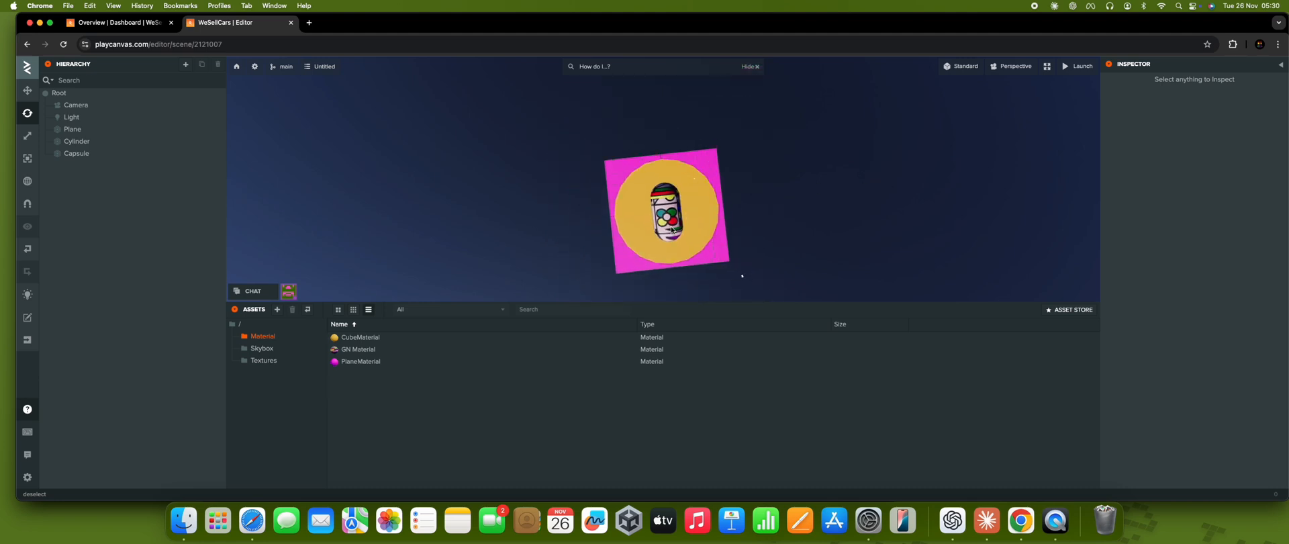
{"action": "scroll", "coordinate": [763, 203], "scroll_direction": "up", "scroll_amount": 8}
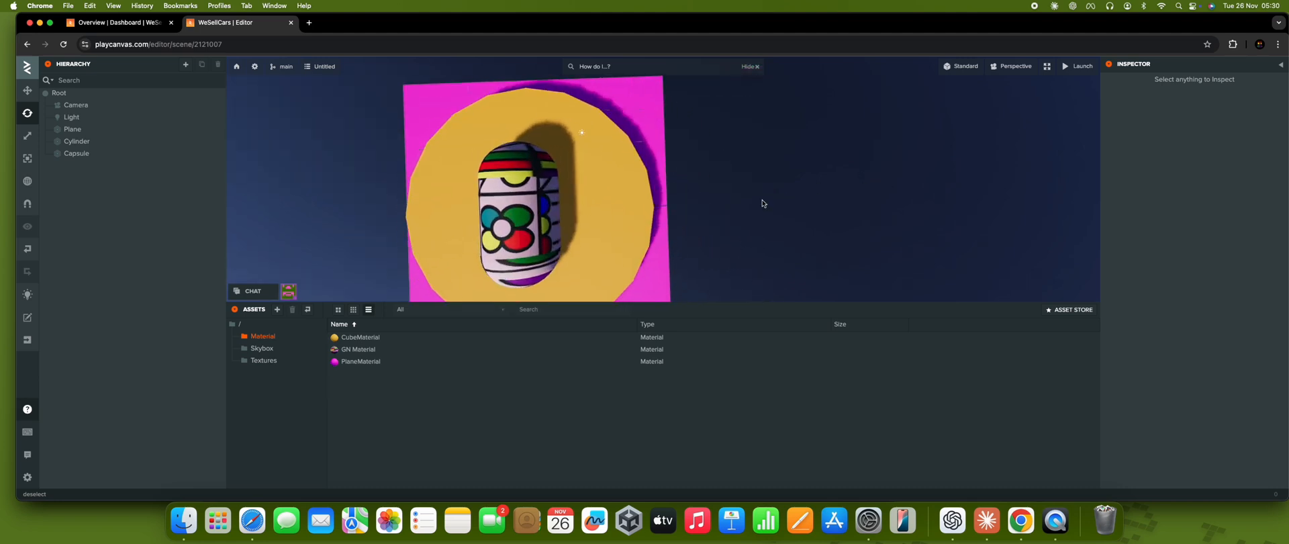
{"action": "scroll", "coordinate": [893, 170], "scroll_direction": "down", "scroll_amount": 2}
{"action": "scroll", "coordinate": [869, 186], "scroll_direction": "up", "scroll_amount": 5}
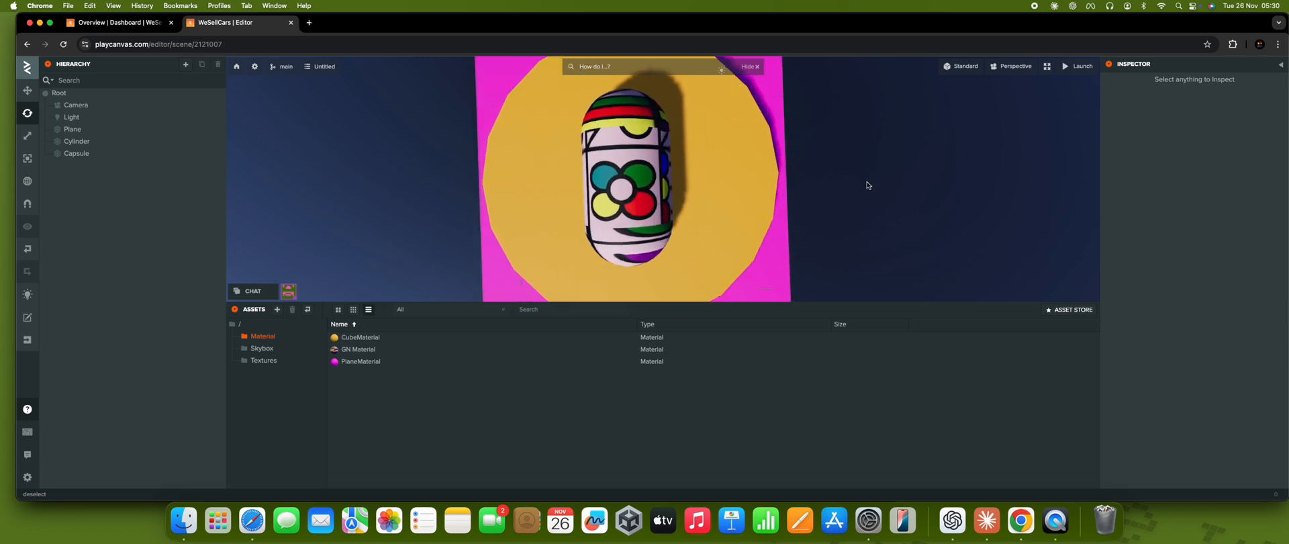
{"action": "scroll", "coordinate": [870, 186], "scroll_direction": "down", "scroll_amount": 6}
{"action": "scroll", "coordinate": [867, 185], "scroll_direction": "down", "scroll_amount": 3}
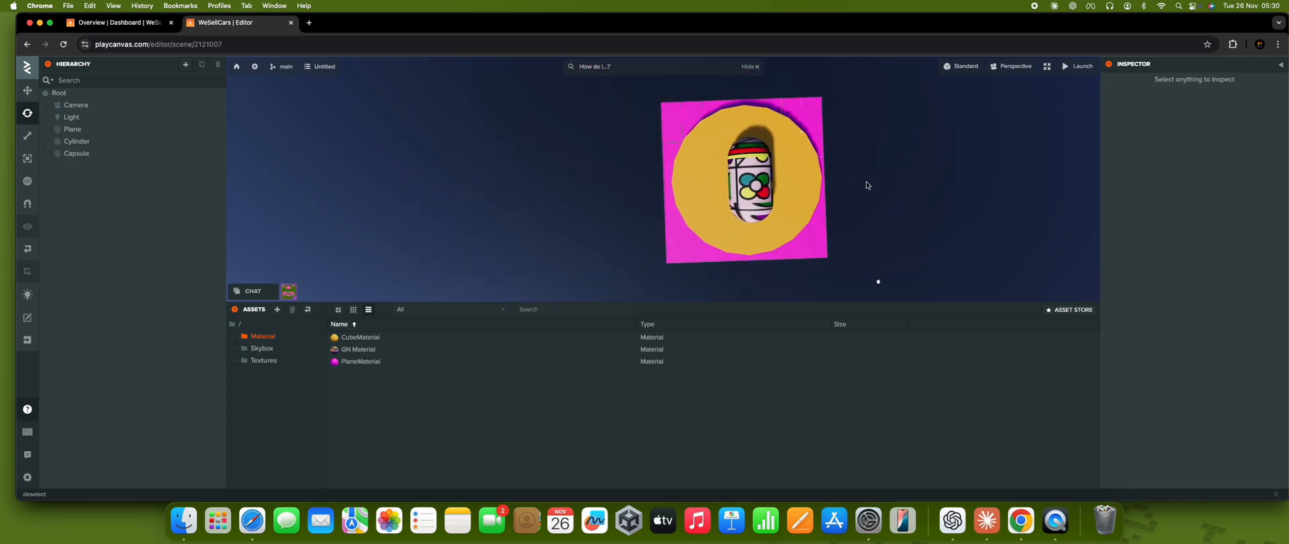